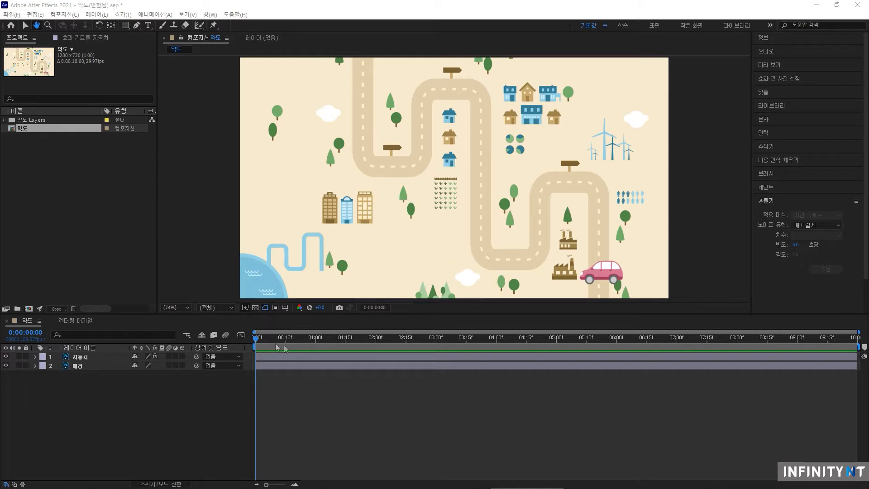
Reveal the 자동차 layer's transform properties and set a starting Position keyframe at 0:00:00:00
mouse_move(254, 338)
mouse_down()
mouse_move(308, 338)
mouse_move(247, 338)
mouse_up()
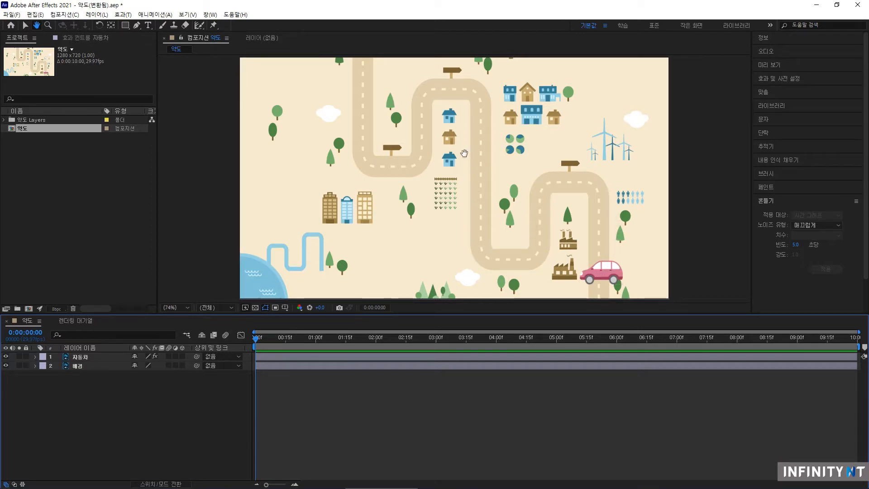
click(75, 359)
click(26, 23)
click(86, 359)
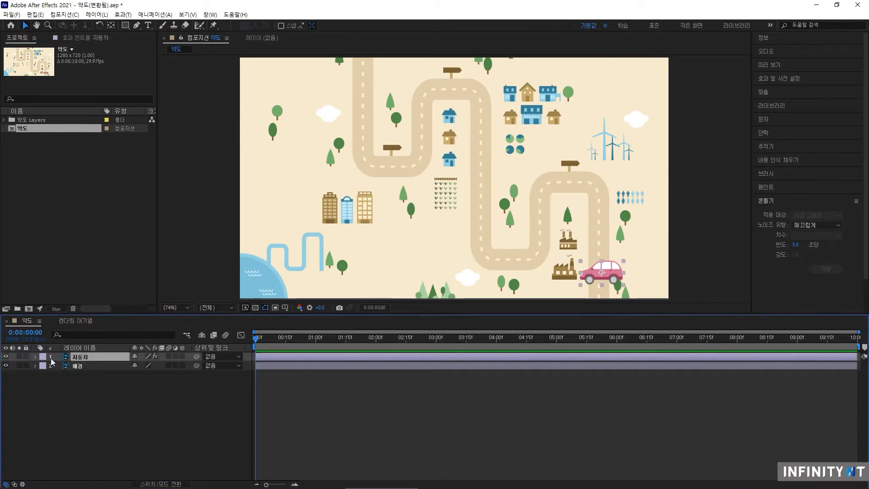
click(34, 357)
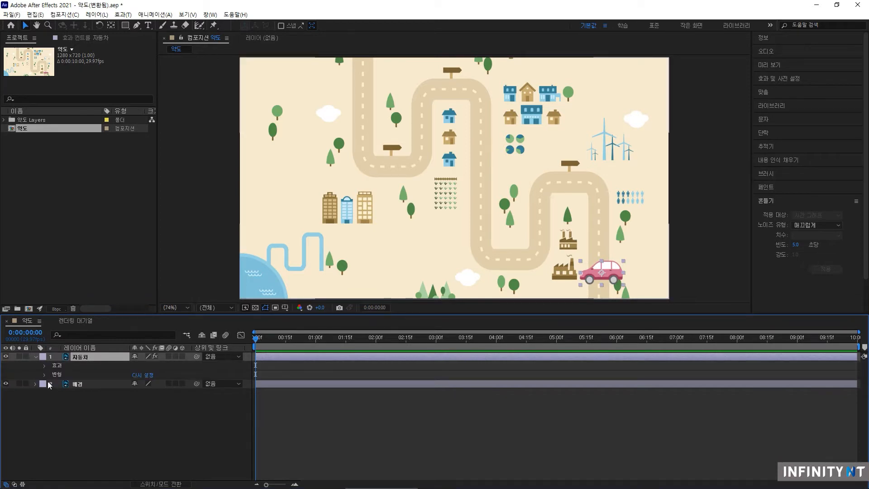
click(44, 374)
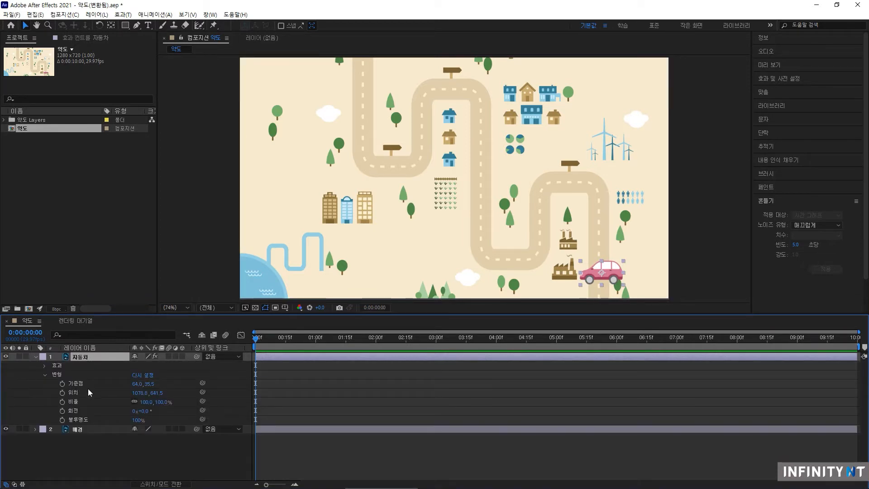
click(63, 392)
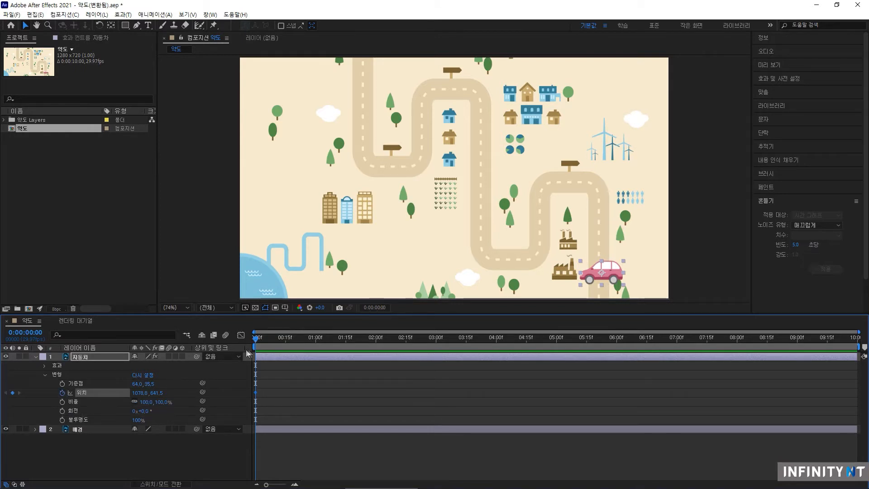
Animate the car around the upper bend of the rightmost road section, with Position keyframes at 0:00:00:12 and 0:00:00:27
drag(258, 341, 280, 340)
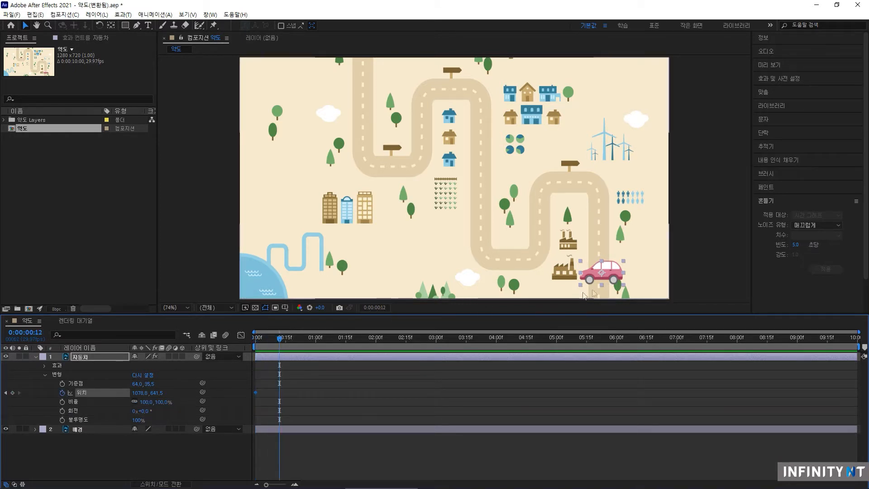
drag(601, 273, 596, 165)
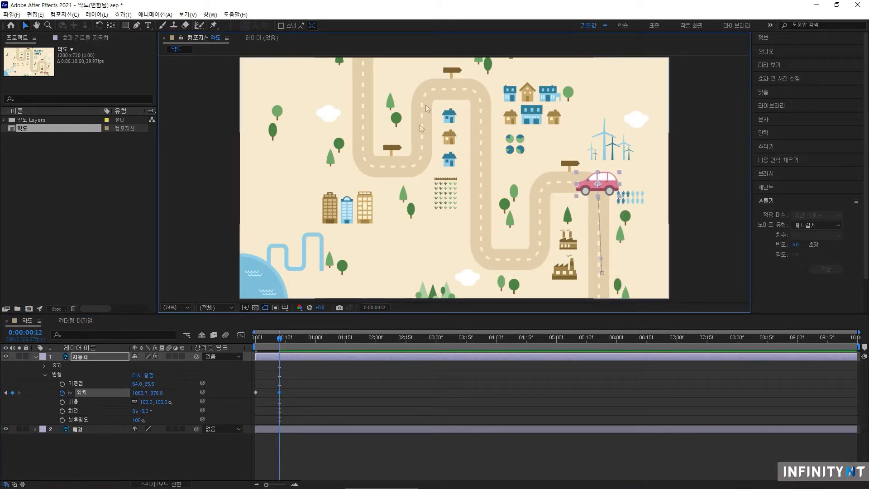
drag(280, 340, 310, 347)
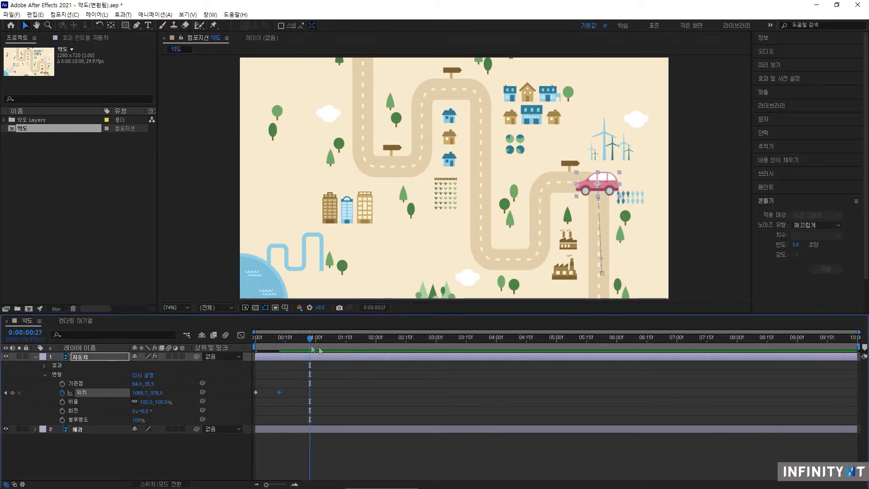
drag(591, 186, 535, 182)
Continue the car's path down and across the lower road bend, with Position keyframes at 0:00:01:12 and 0:00:01:26
drag(311, 342, 340, 343)
drag(537, 194, 542, 240)
drag(340, 338, 369, 340)
drag(536, 260, 471, 261)
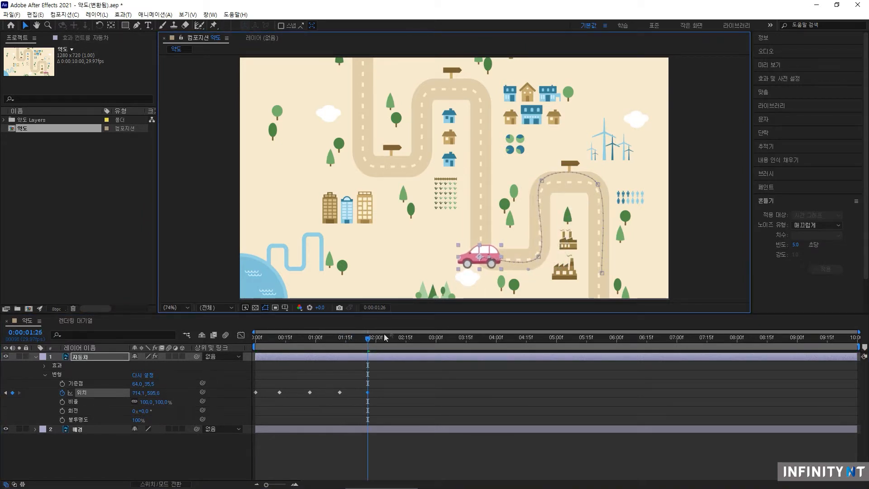
Extend the car's path up the long middle road and across its upper bend, ending with a Position keyframe at 0:00:03:01
drag(368, 340, 408, 339)
drag(475, 260, 478, 94)
drag(410, 341, 438, 339)
drag(474, 88, 423, 85)
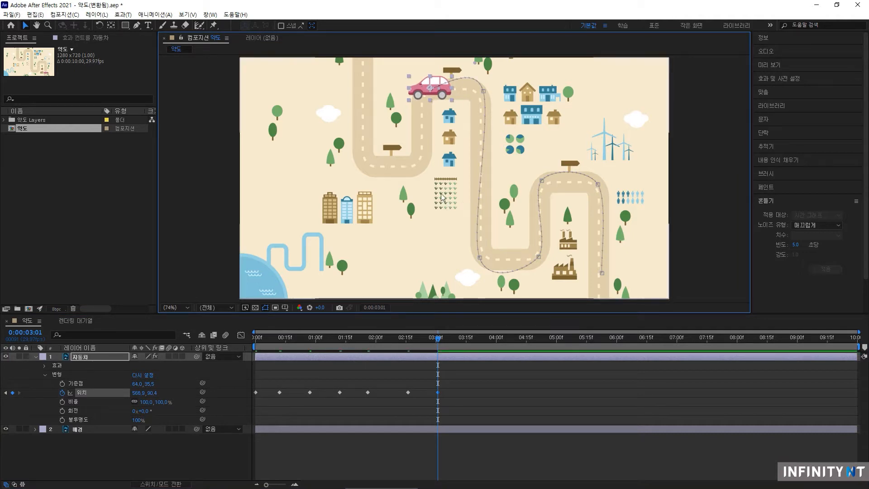
Reshape the motion path at the lower road bend with the keyframes' Bezier handles so it follows the road, and check the car's movement
drag(417, 340, 336, 382)
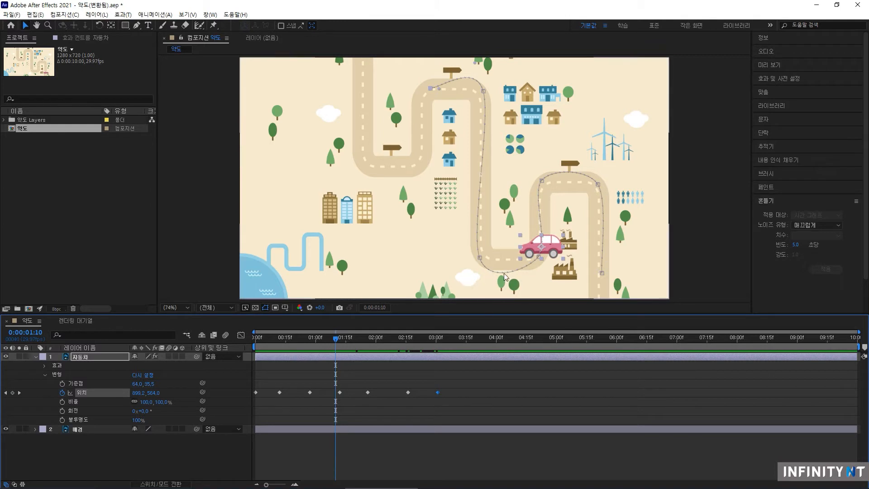
click(340, 392)
click(19, 392)
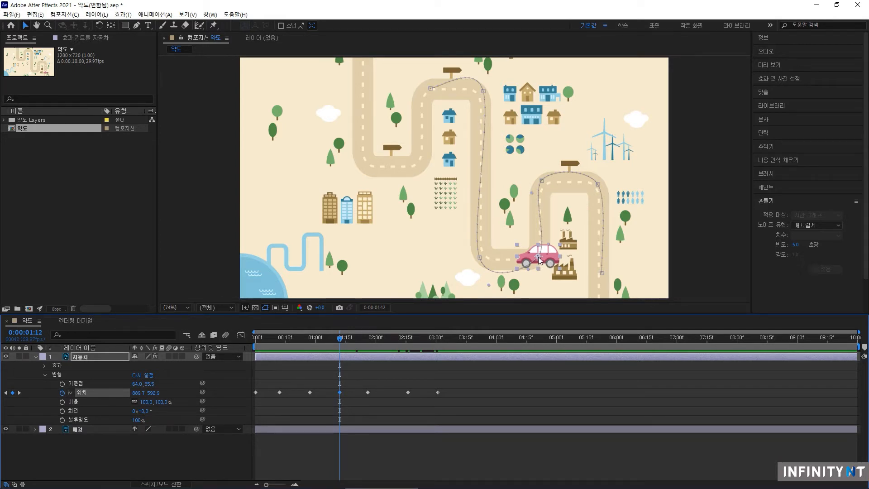
click(539, 256)
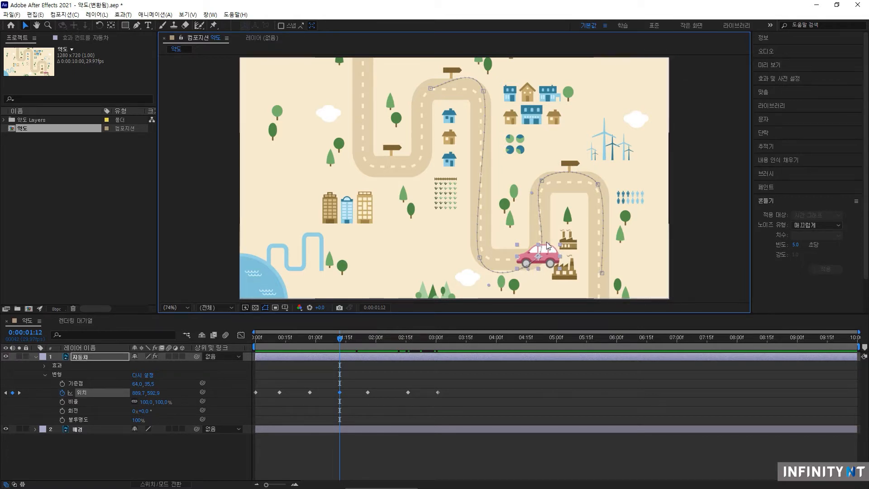
mouse_move(529, 270)
mouse_down()
mouse_move(524, 285)
mouse_move(533, 257)
mouse_move(535, 277)
mouse_move(523, 269)
mouse_move(537, 280)
mouse_move(528, 274)
mouse_up()
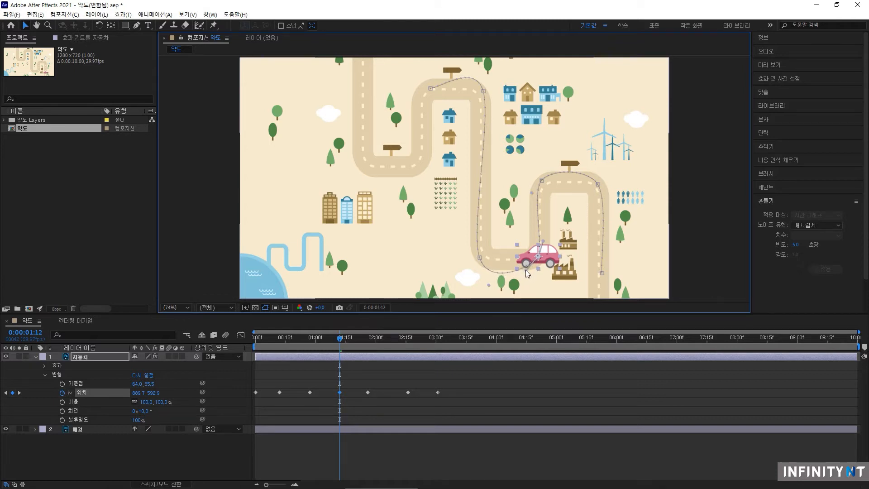
click(479, 257)
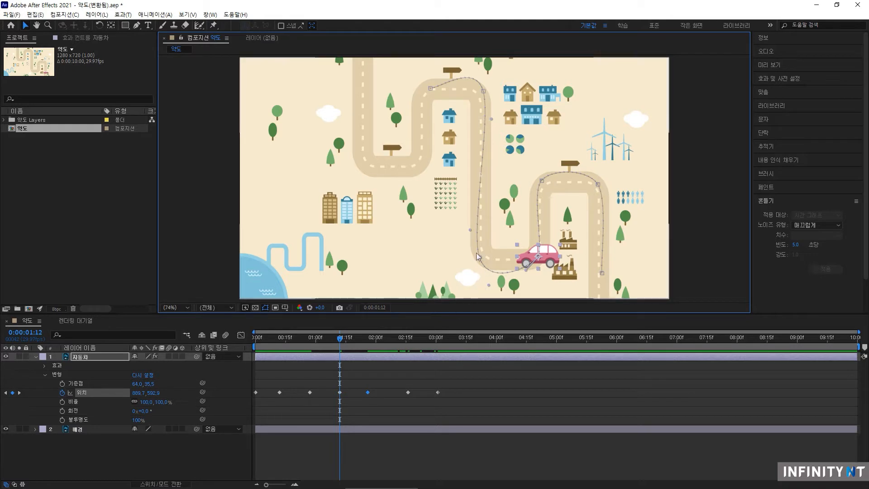
drag(489, 286, 495, 269)
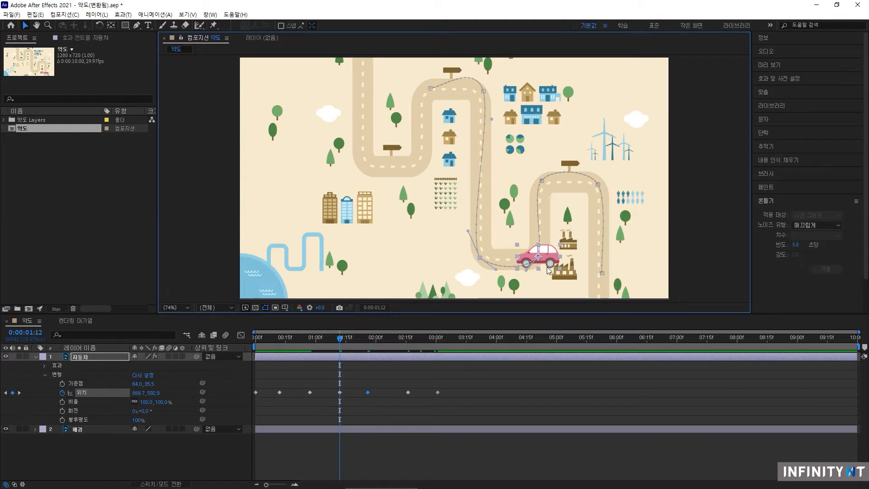
mouse_move(340, 341)
mouse_down()
mouse_move(390, 340)
mouse_move(278, 349)
mouse_move(378, 352)
mouse_move(351, 351)
mouse_up()
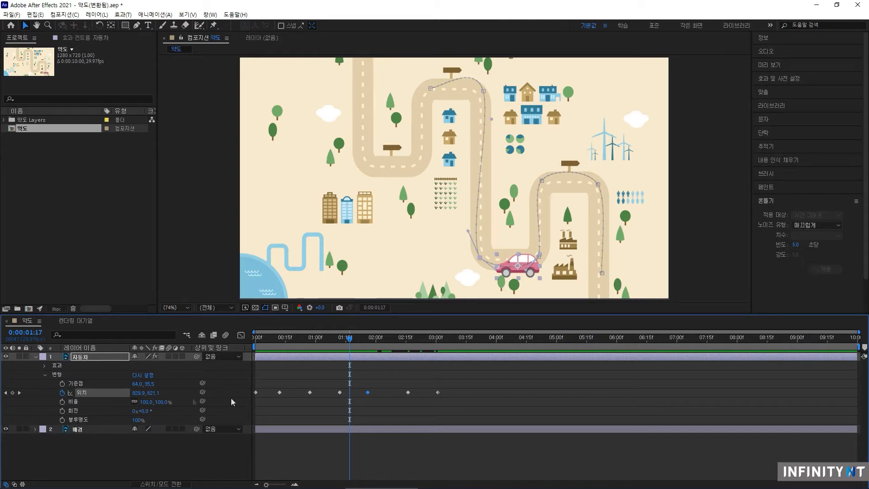
Select all Position keyframes of the car layer and set Auto-Orient to Orient Along Path (패스 방향으로)
click(97, 392)
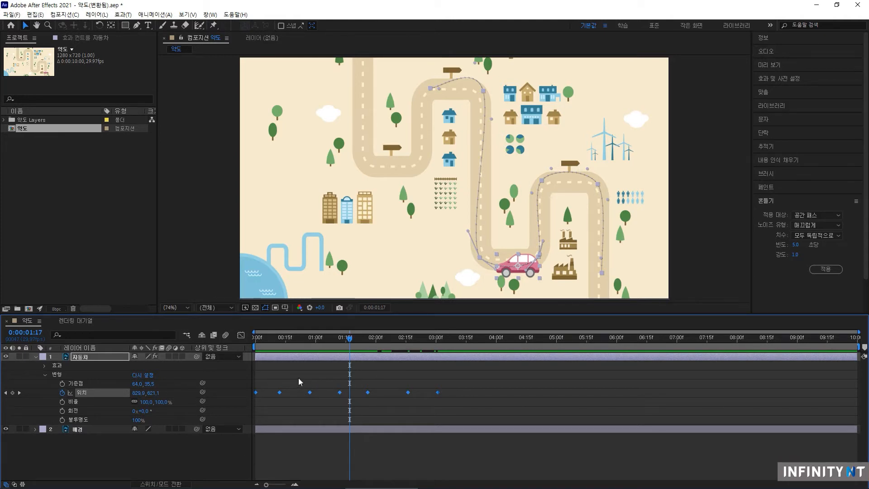
click(98, 15)
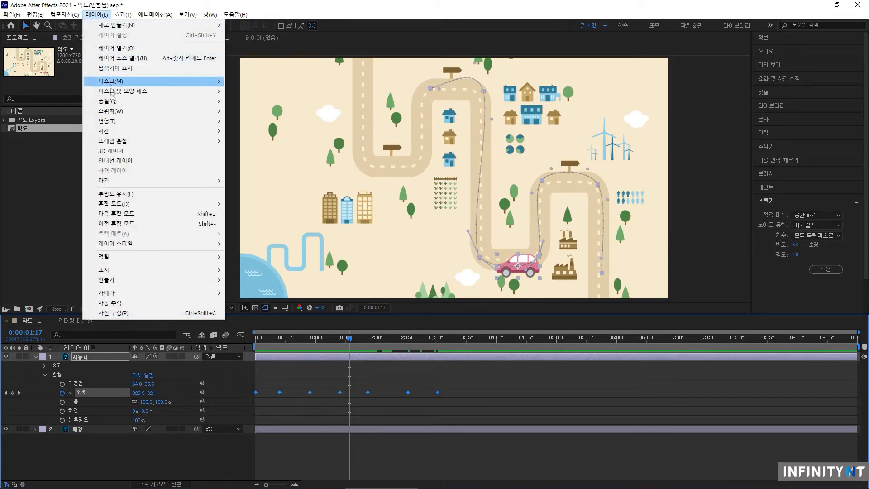
mouse_move(113, 121)
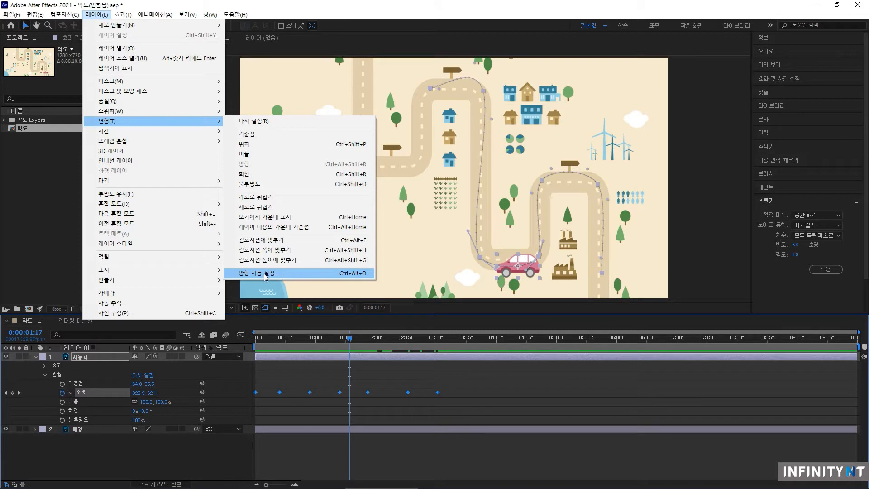
click(283, 273)
drag(450, 200, 662, 198)
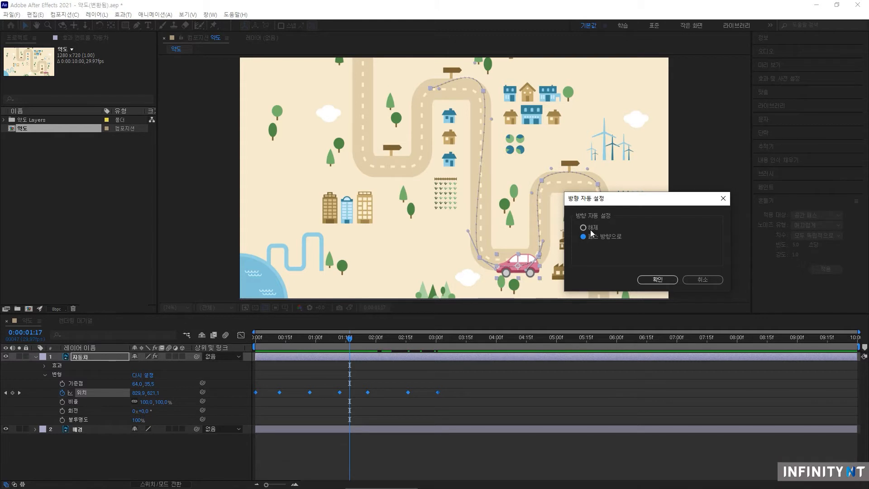
click(657, 279)
Rotate the car at 0:00:00:00 so it faces along the motion path, and scrub the timeline to check it
drag(349, 338, 254, 366)
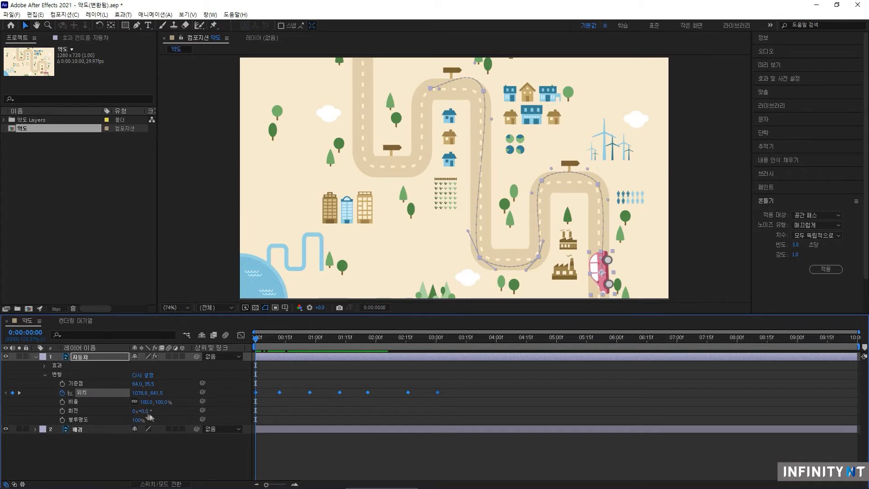
drag(145, 414, 225, 409)
click(222, 409)
drag(254, 340, 375, 359)
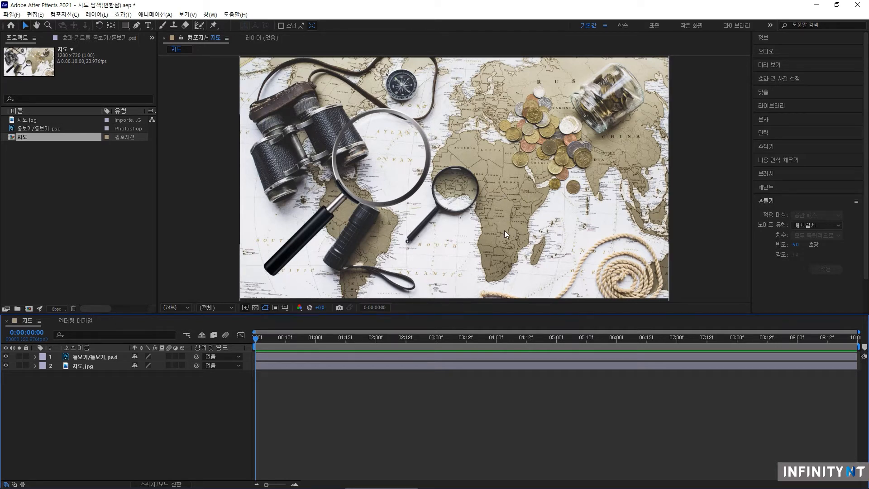
Move the 돋보기 magnifying glass layer to the lower right area of the map, over the Indian Ocean
click(105, 357)
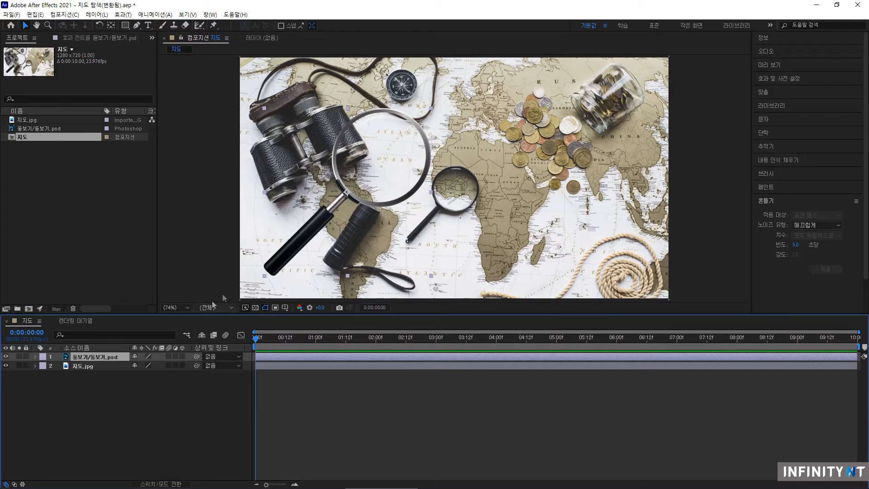
drag(319, 218, 529, 271)
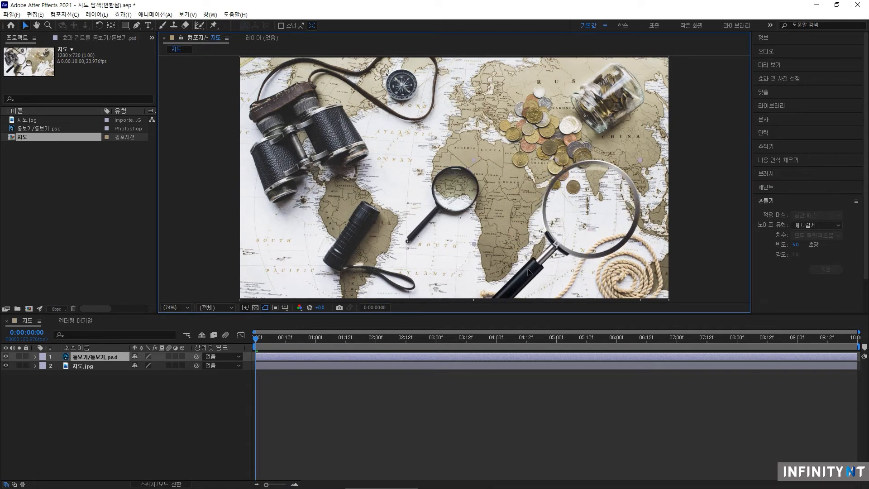
drag(528, 269, 528, 270)
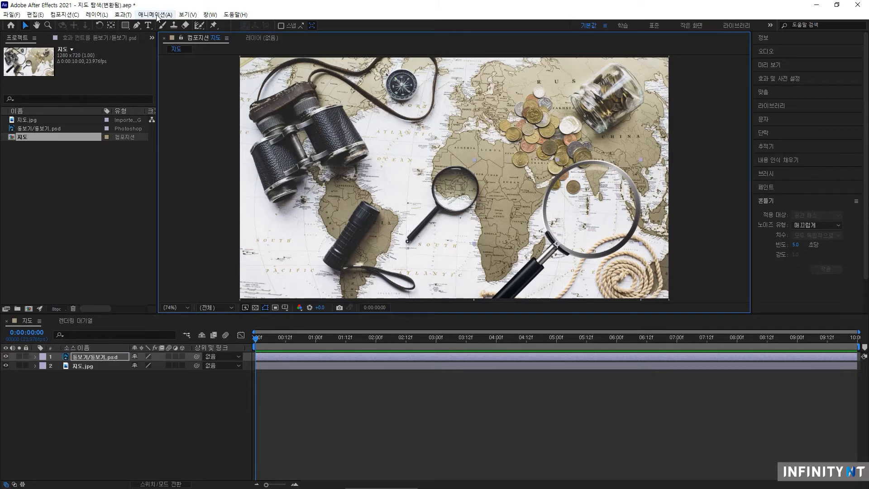
Show the Motion Sketch (동작 스케치) settings, set smoothing to 10 and turn on the background display
click(210, 15)
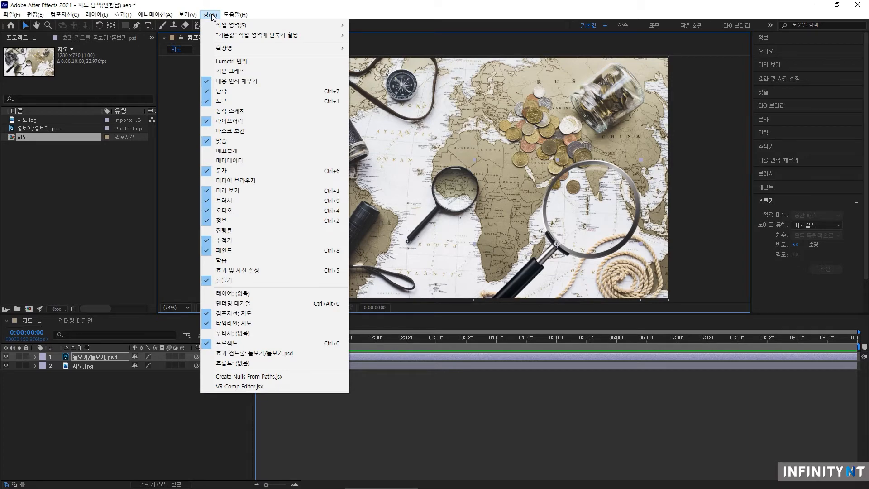
click(243, 111)
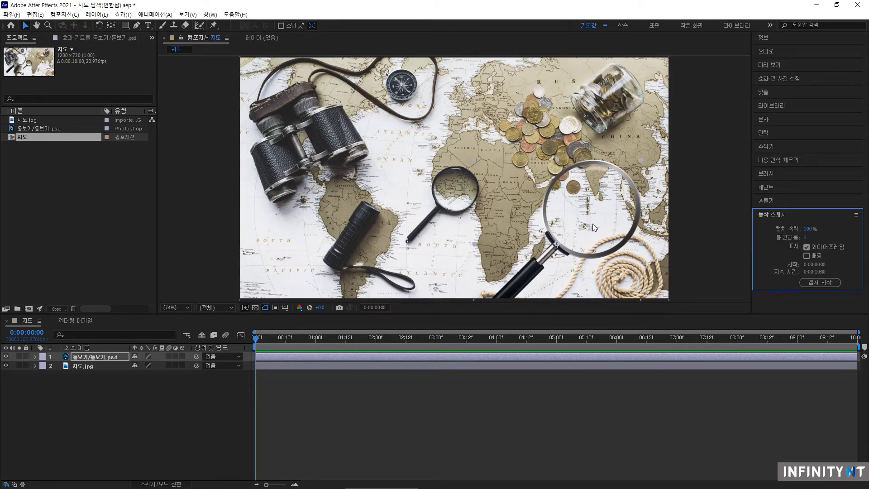
click(804, 237)
text(10)
key(Return)
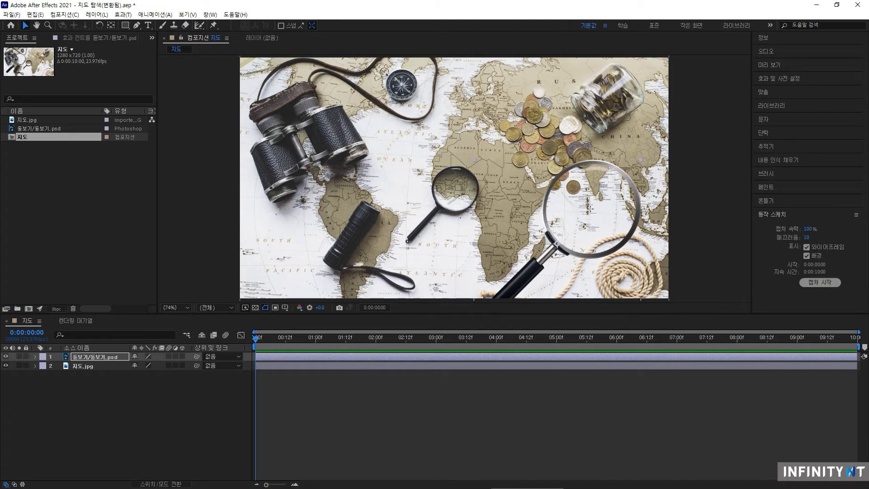
Capture a freehand Motion Sketch path for the magnifying glass across the map, and scrub the timeline to review the motion
mouse_move(590, 209)
mouse_down()
mouse_move(513, 242)
mouse_move(549, 138)
mouse_move(500, 153)
mouse_move(459, 204)
mouse_move(383, 239)
mouse_move(301, 207)
mouse_move(300, 163)
mouse_move(397, 168)
mouse_move(355, 164)
mouse_move(405, 141)
mouse_move(447, 154)
mouse_move(518, 156)
mouse_move(551, 128)
mouse_move(509, 149)
mouse_move(570, 184)
mouse_move(568, 229)
mouse_move(469, 255)
mouse_move(346, 244)
mouse_move(329, 161)
mouse_move(382, 151)
mouse_move(437, 207)
mouse_move(526, 190)
mouse_move(584, 151)
mouse_move(576, 112)
mouse_move(528, 105)
mouse_move(514, 151)
mouse_move(517, 207)
mouse_move(425, 245)
mouse_move(336, 173)
mouse_move(427, 139)
mouse_up()
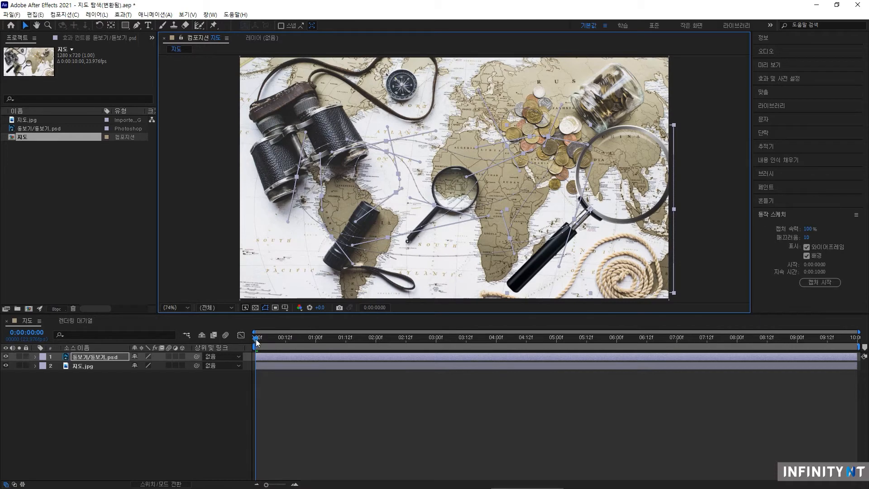
mouse_move(256, 338)
mouse_down()
mouse_move(714, 343)
mouse_move(560, 344)
mouse_up()
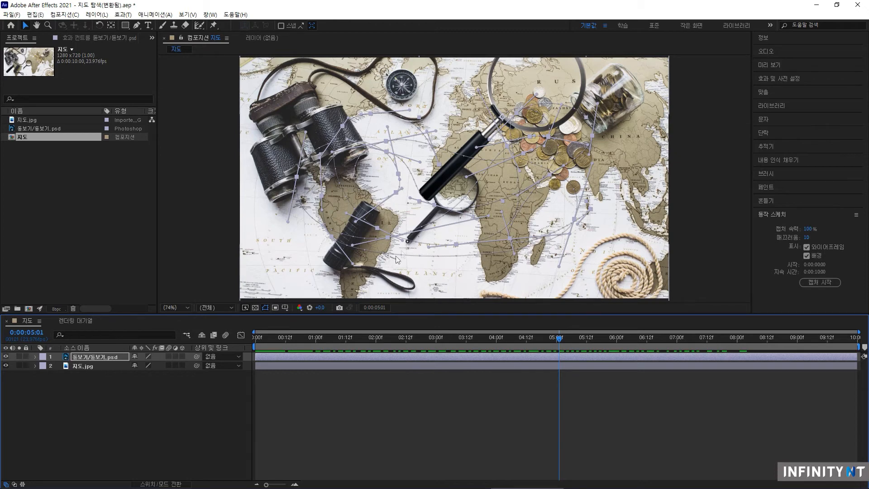
drag(271, 338, 255, 340)
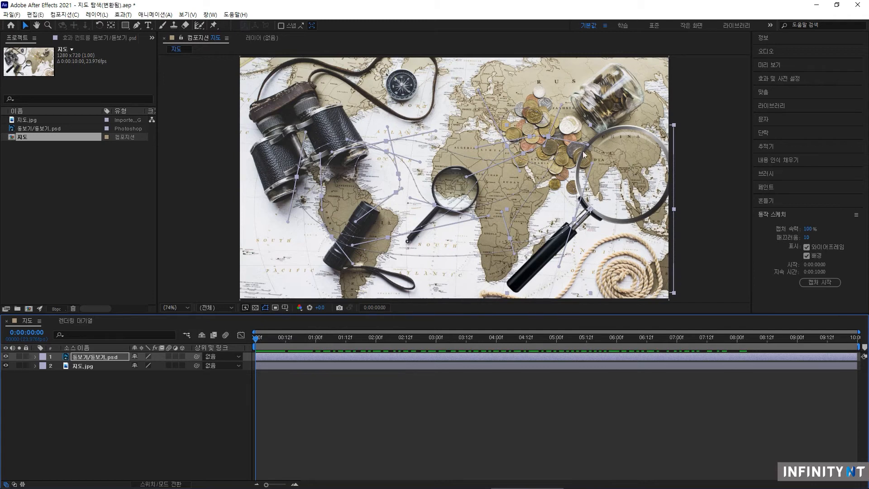
Apply the Spherize (구형화) distortion effect to the 지도.jpg map layer and set its radius to 522
click(82, 366)
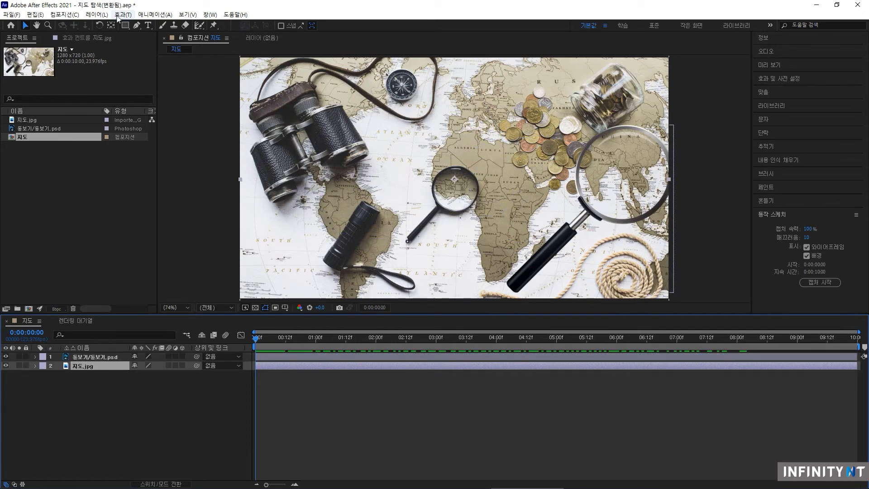
click(122, 15)
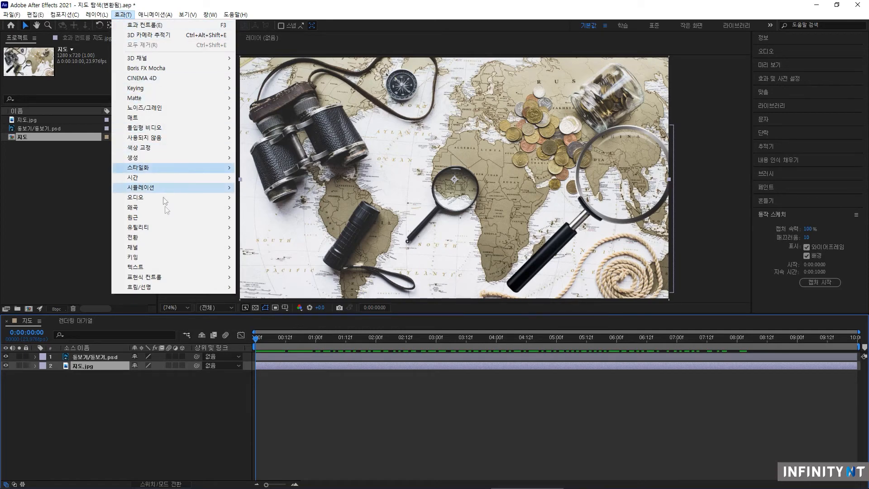
mouse_move(166, 208)
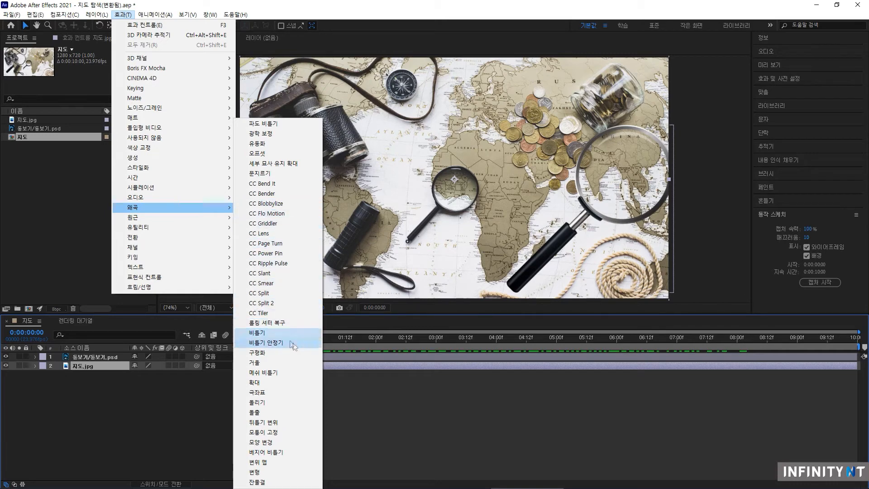
click(267, 352)
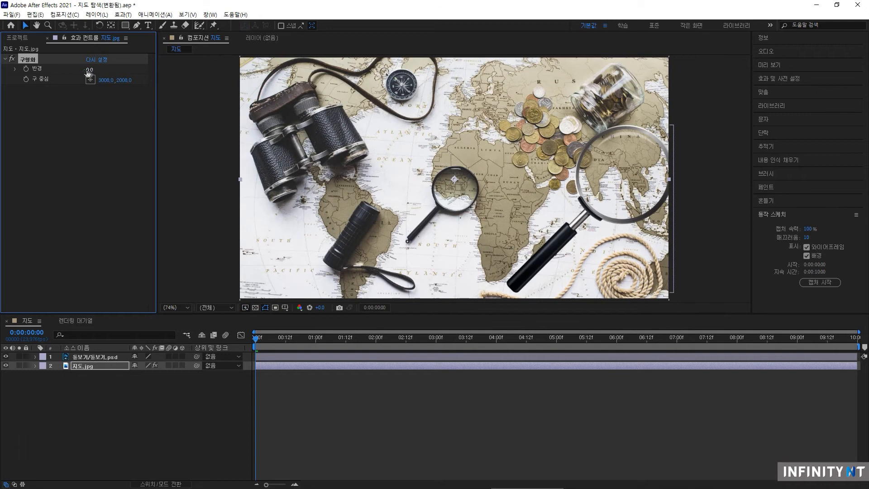
drag(89, 70, 333, 71)
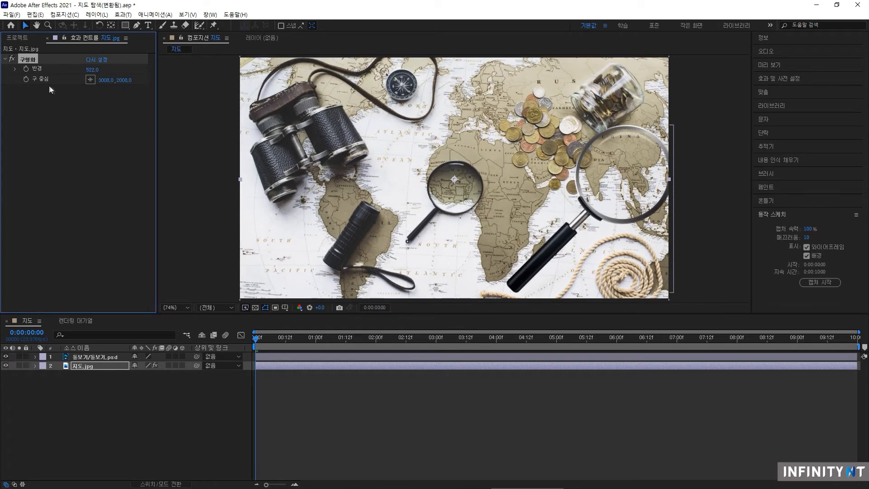
Center the map's 구형화 sphere on the large magnifying glass lens and set its radius to 817
click(89, 79)
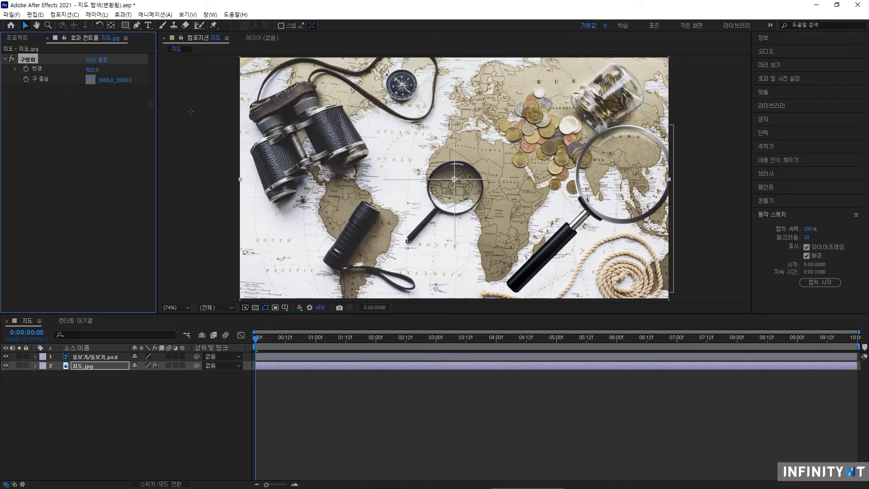
click(624, 174)
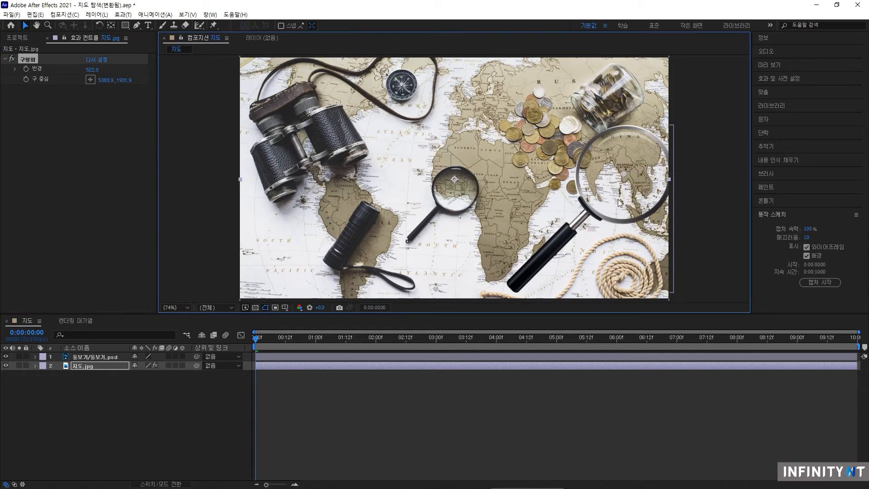
drag(623, 175, 621, 178)
drag(93, 71, 233, 75)
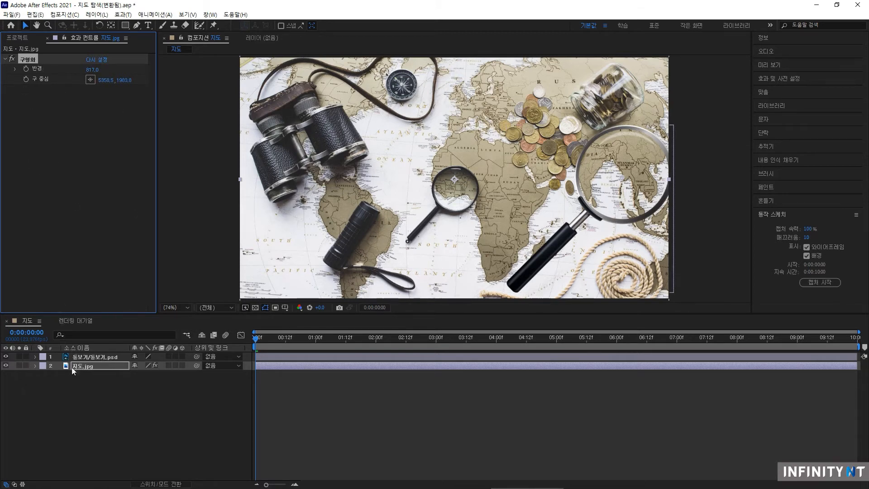
Copy the 돋보기 layer's Position (위치) keyframes onto the sphere center (구 중심) of the map layer's 구형화 effect at 0:00:00:00
click(35, 365)
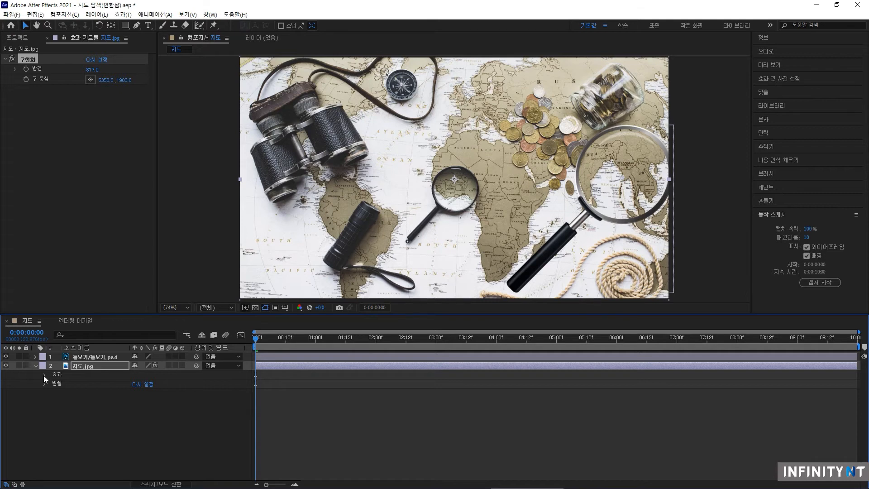
click(44, 376)
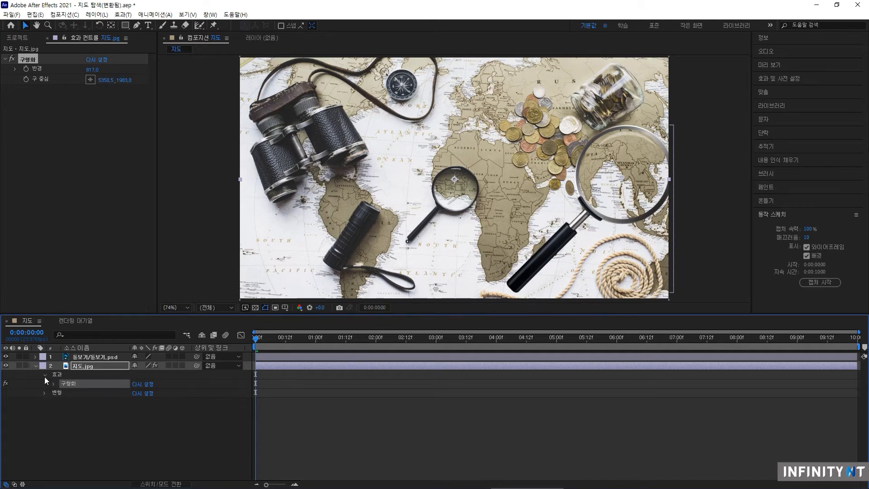
click(53, 383)
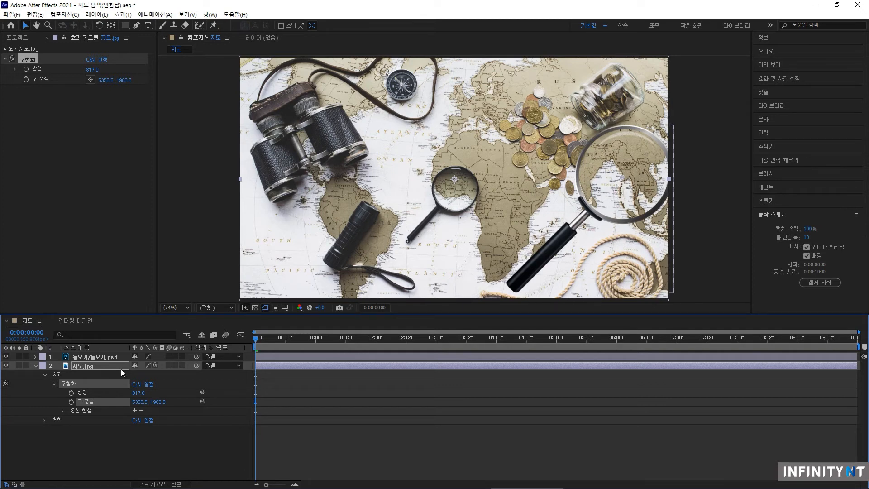
click(88, 356)
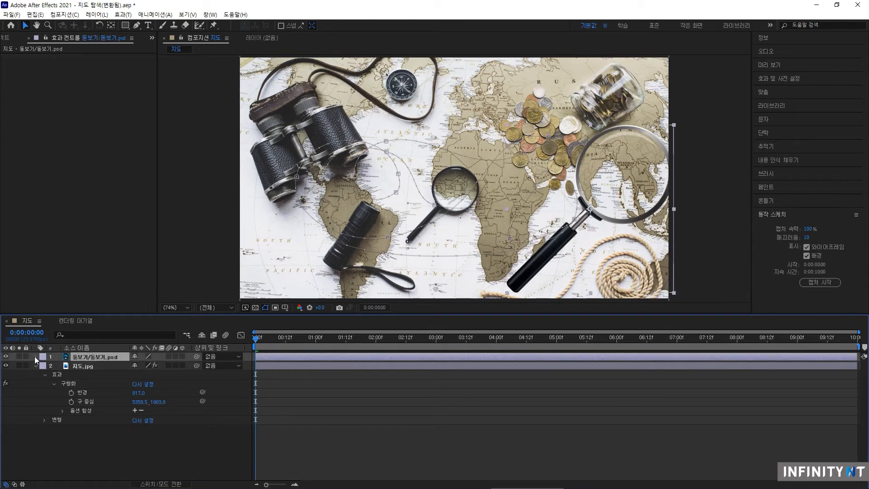
click(36, 356)
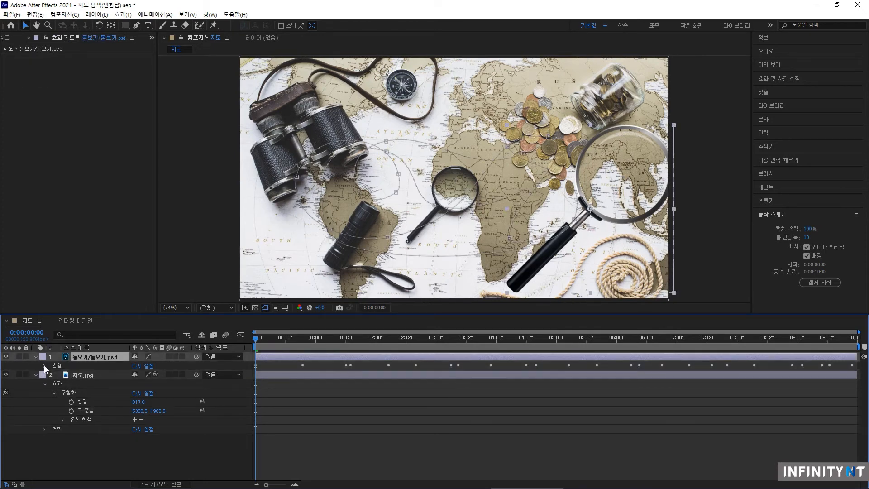
click(44, 366)
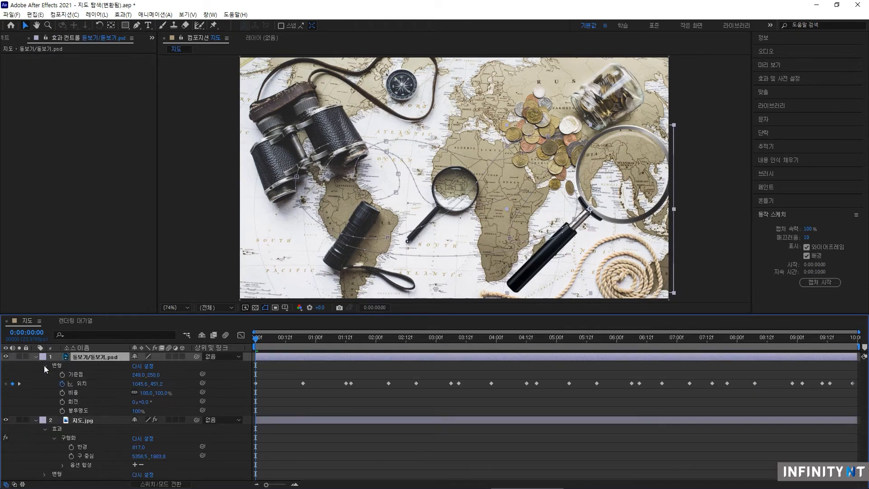
click(81, 384)
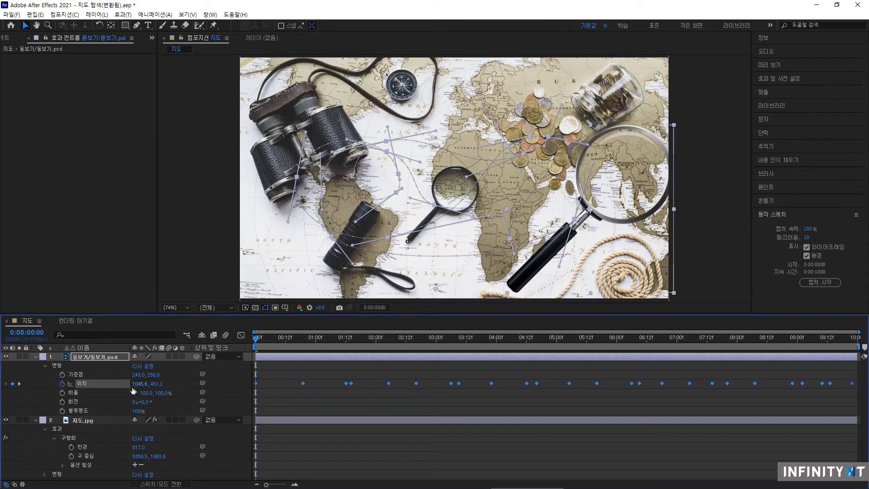
click(88, 456)
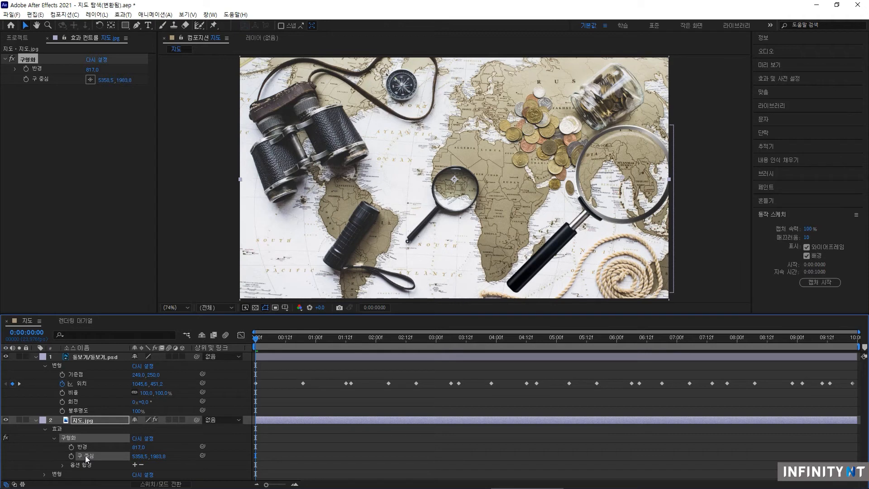
key(ctrl+v)
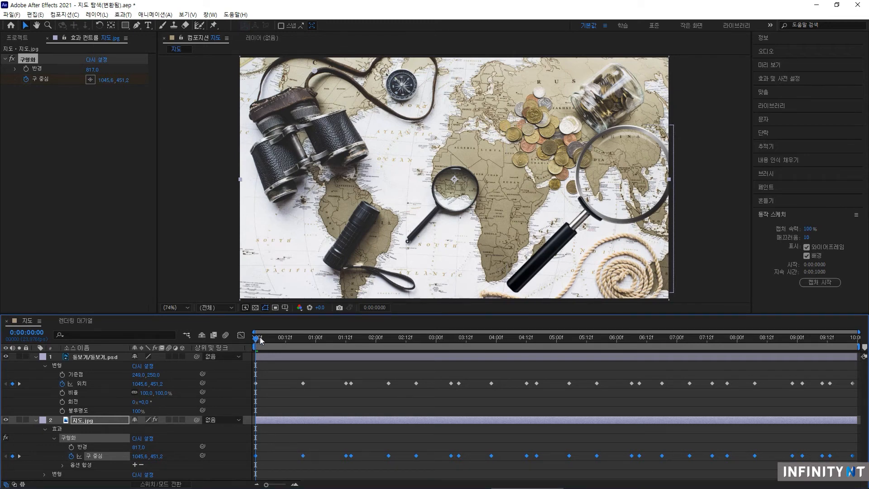
Preview how the map distortion follows the magnifying glass, and return the timeline to 0:00:00:00
key(space)
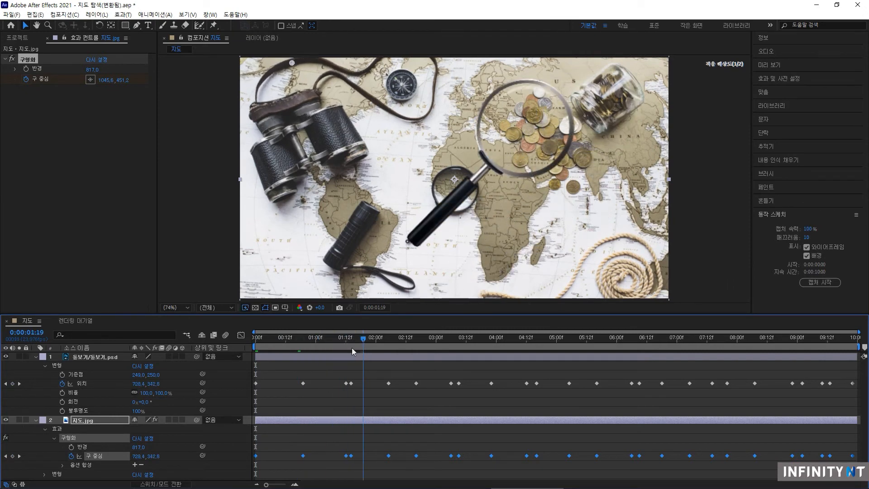
drag(351, 347, 328, 347)
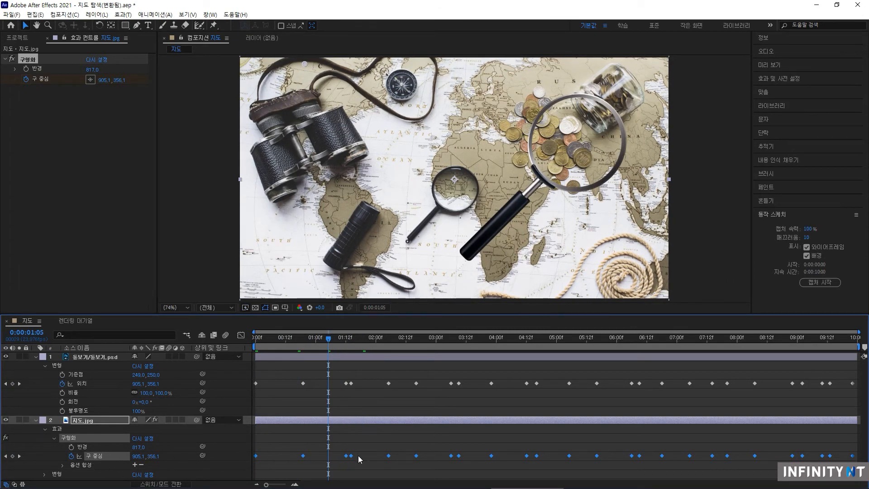
drag(329, 338, 295, 357)
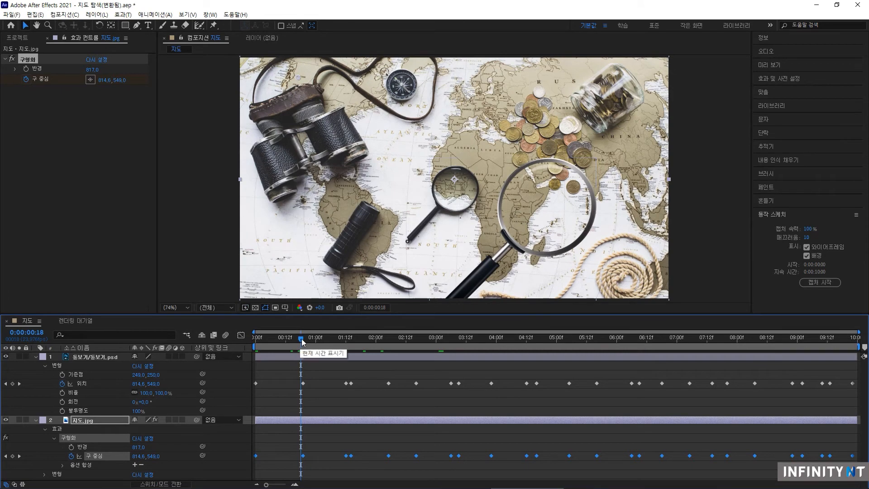
drag(302, 339, 256, 341)
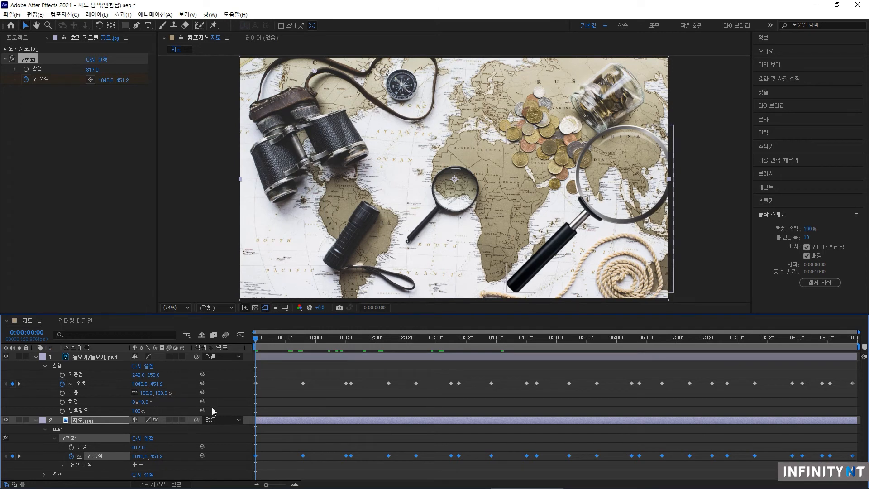
Set the anchor point (기준점) of the 돋보기 layer to 1132, 505
click(99, 375)
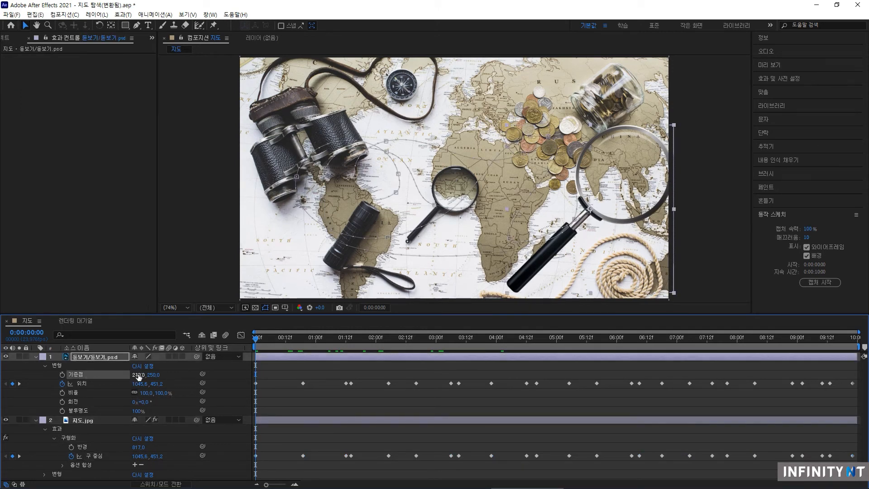
drag(138, 376, 226, 368)
mouse_move(255, 343)
mouse_down()
mouse_move(275, 347)
mouse_move(252, 347)
mouse_up()
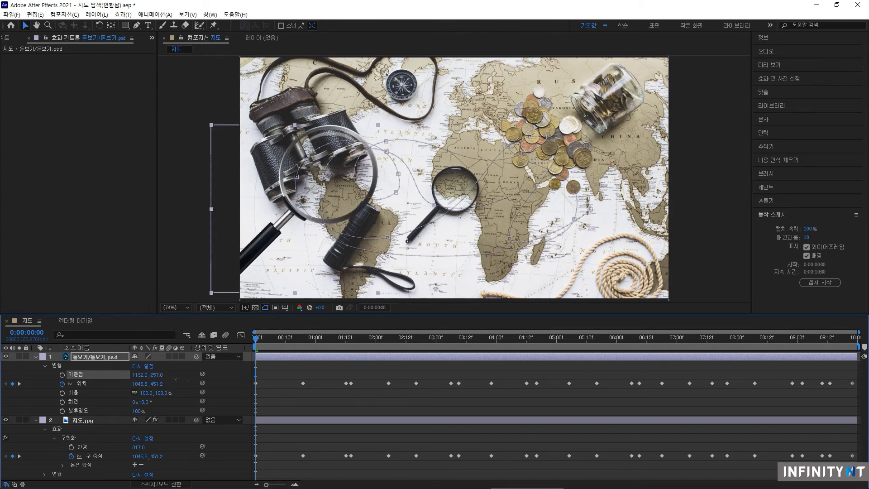
drag(154, 375, 254, 391)
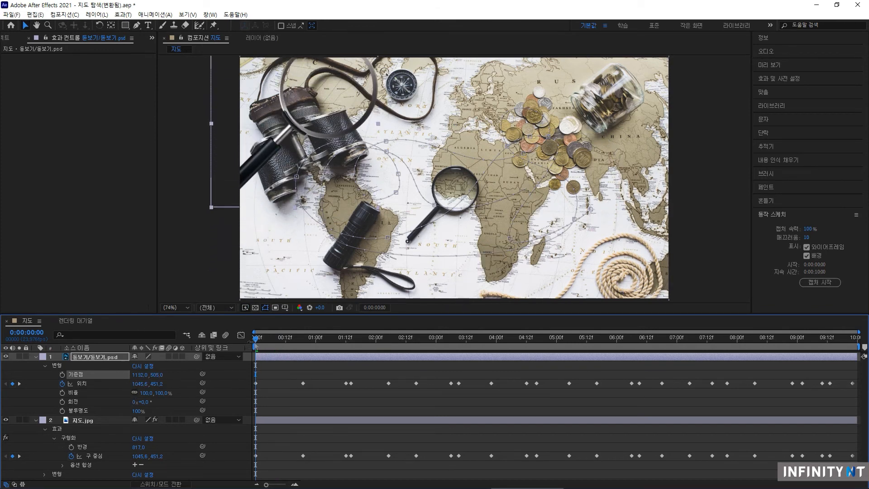
drag(255, 345, 280, 354)
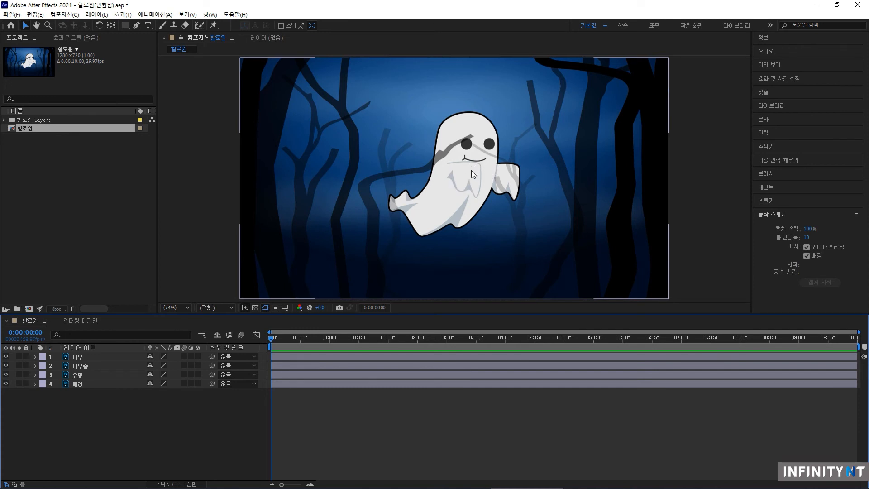
Show the Wiggler (흔들기) settings for the 유령 ghost layer in the 할로윈 composition and set the frequency to 20 per second
click(81, 378)
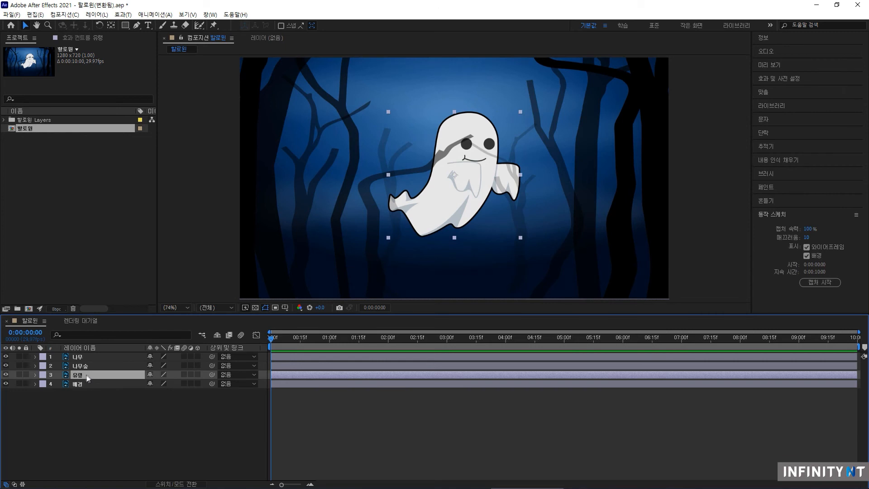
click(209, 15)
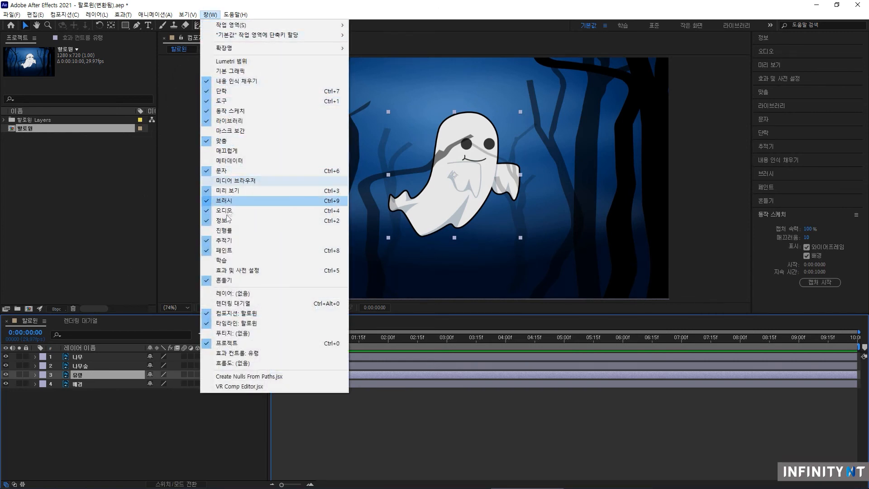
click(235, 280)
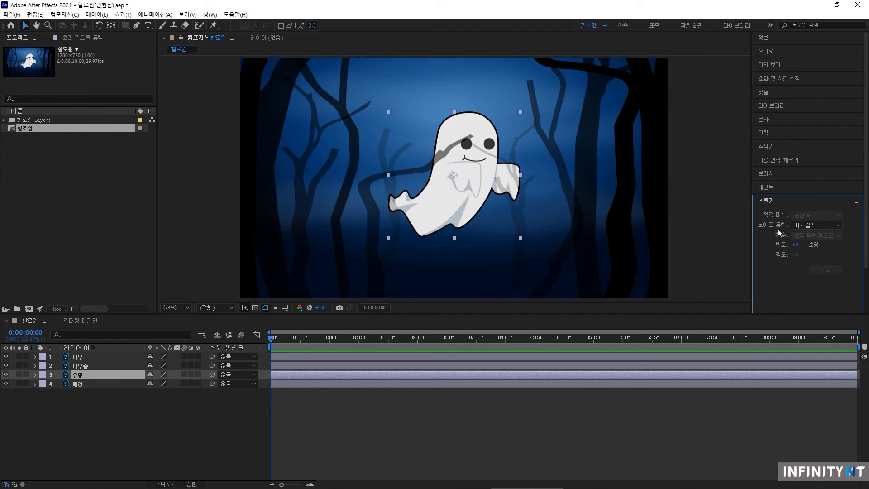
click(812, 225)
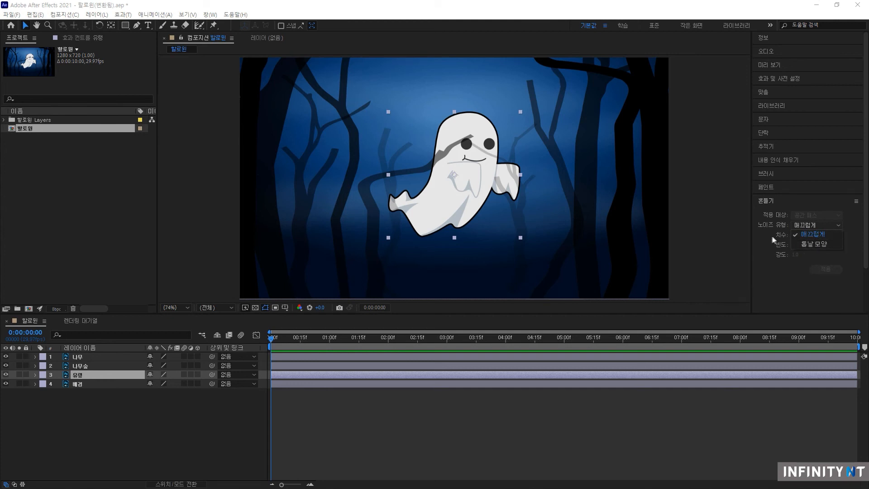
click(758, 239)
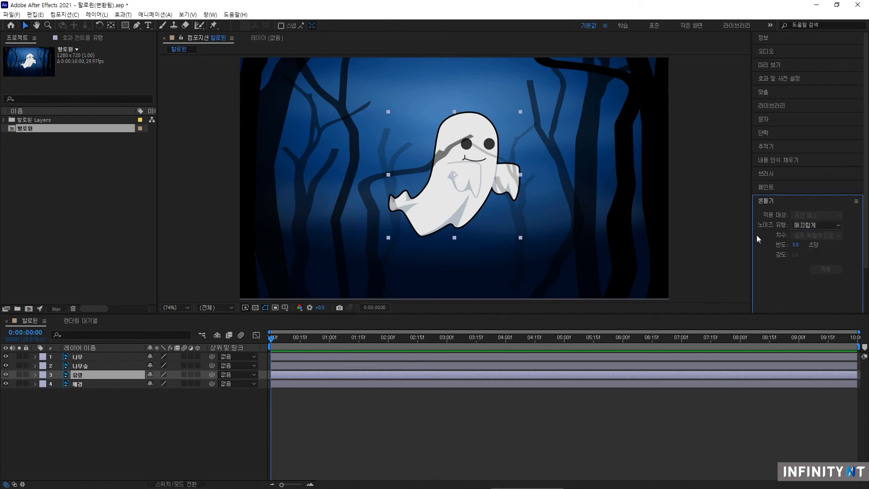
click(796, 244)
text(20)
key(Return)
Animate the 유령 ghost's Position from its place at 0:00:00:00 to about 920.5, 261.2 at 0:00:09:29, and select both keyframes
click(36, 375)
click(44, 383)
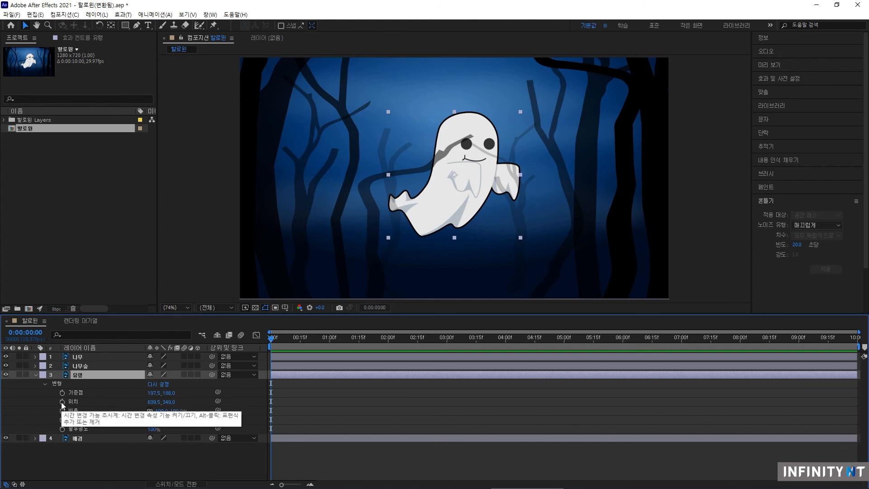
click(62, 402)
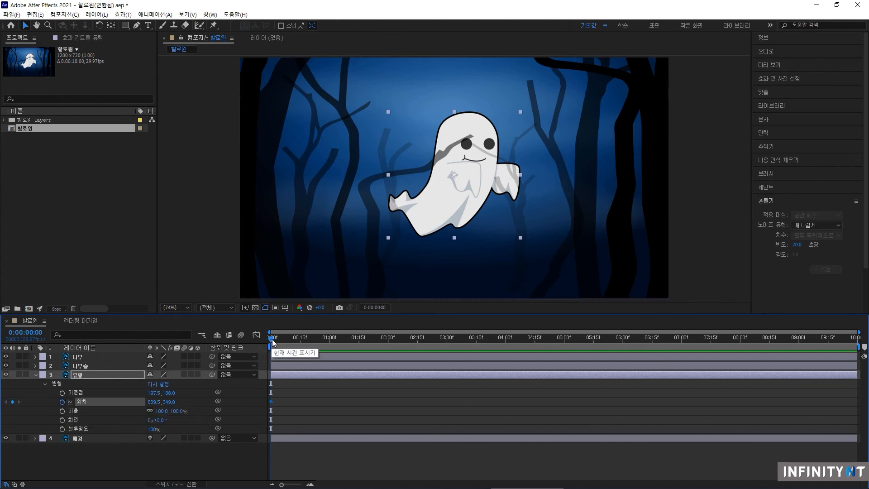
drag(271, 338, 860, 362)
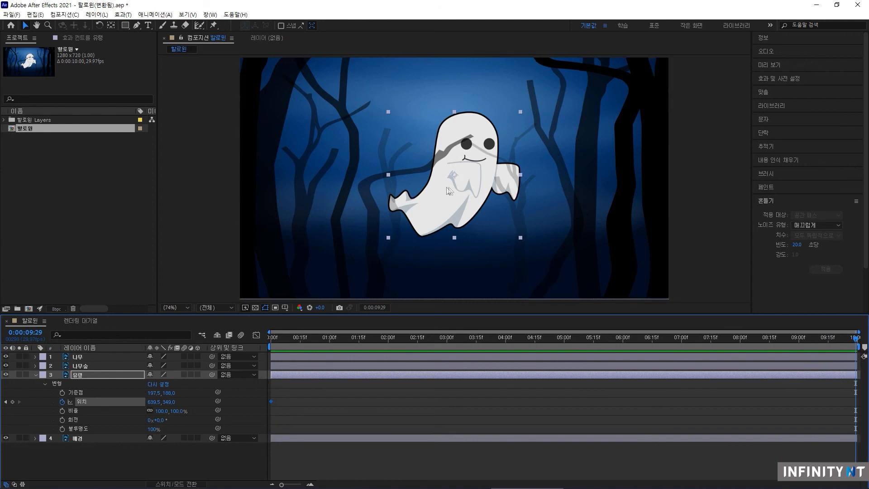
drag(473, 188, 567, 158)
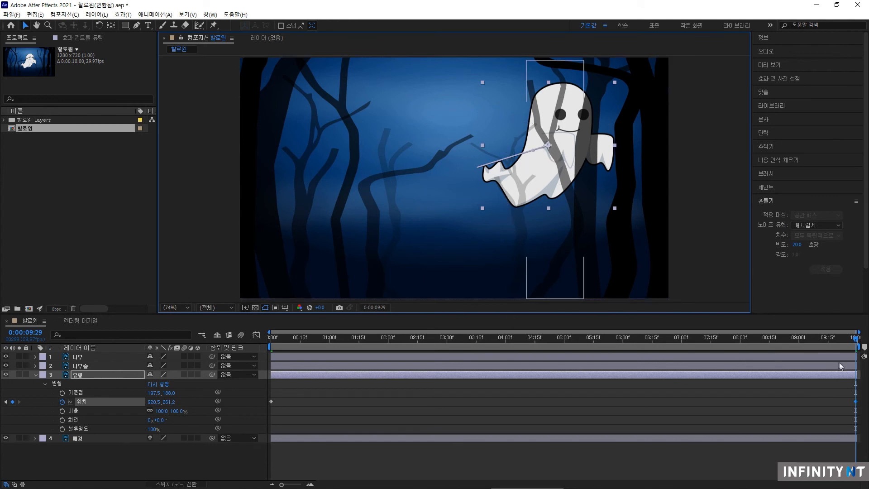
click(270, 402)
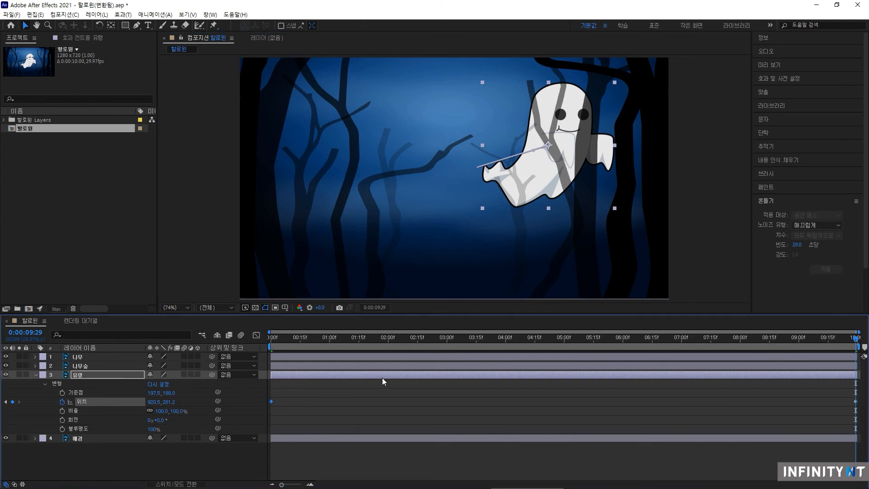
Try the Wiggler on both 유령 Position keyframes at frequency 20 and magnitude 1, preview the motion, and undo it
shift+click(855, 402)
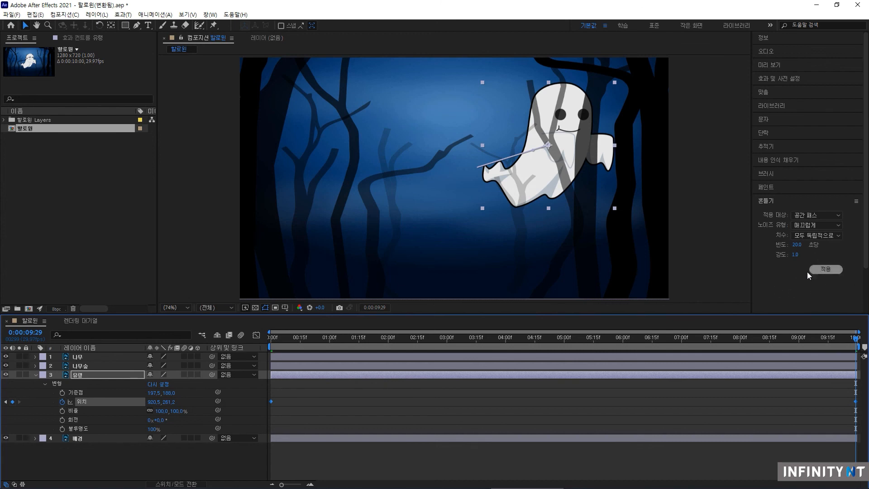
click(825, 268)
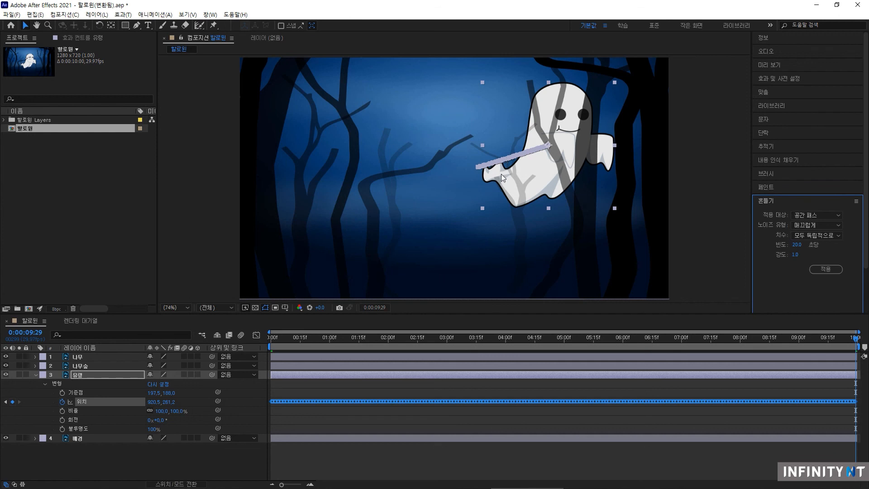
mouse_move(294, 338)
mouse_down()
mouse_move(340, 341)
mouse_move(294, 337)
mouse_up()
key(space)
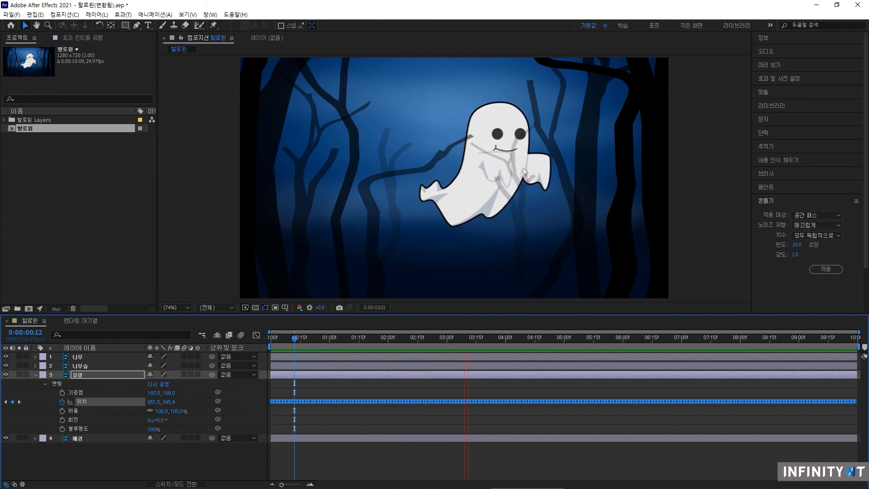
key(space)
click(429, 337)
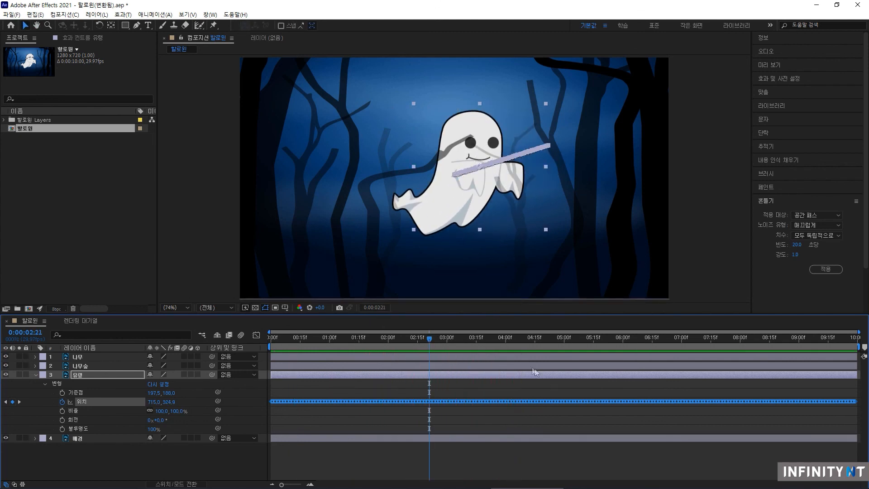
key(ctrl+z)
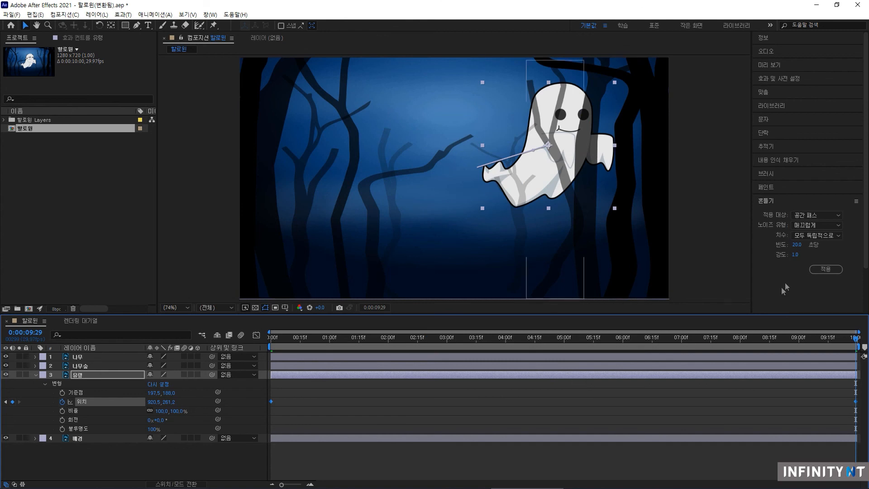
Set the Wiggler magnitude (강도) to 30 and frequency (빈도) to 10 per second, and apply it to the 유령 Position keyframes
click(795, 254)
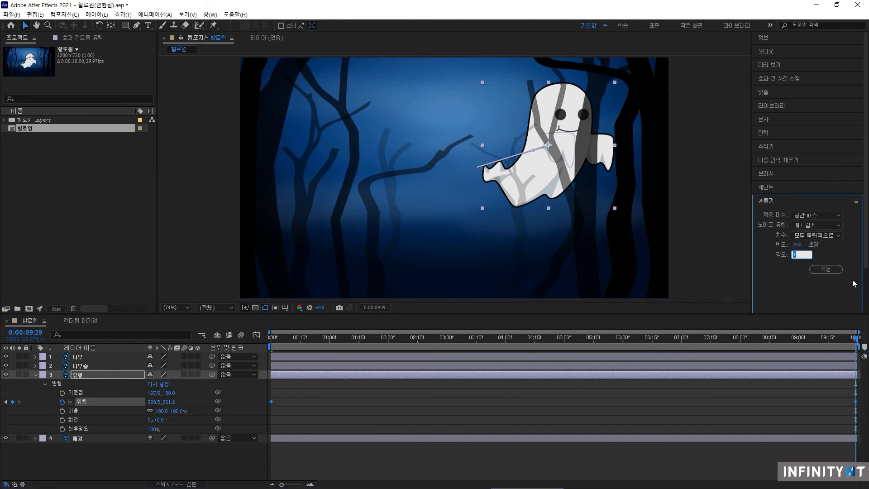
text(30)
key(Return)
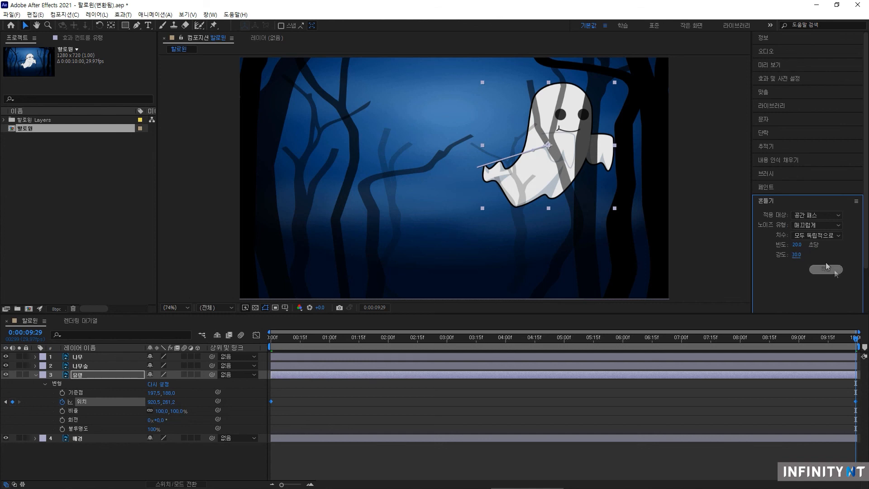
click(795, 246)
text(10)
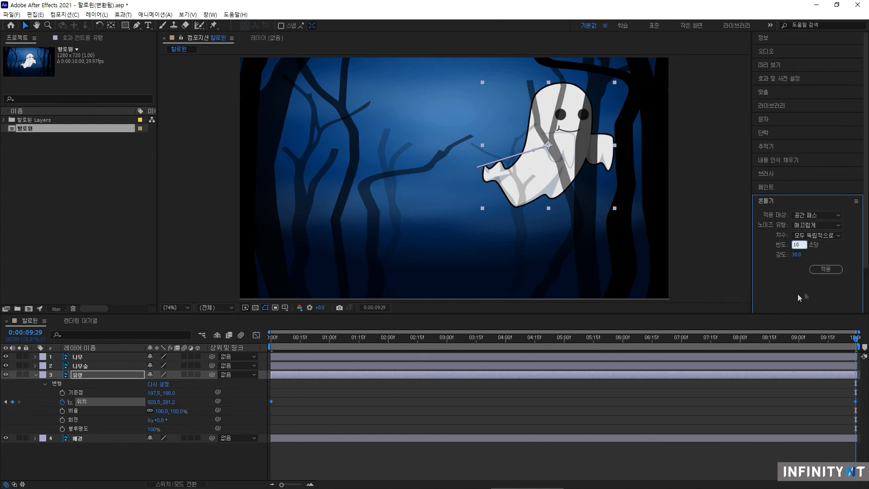
key(Return)
click(828, 271)
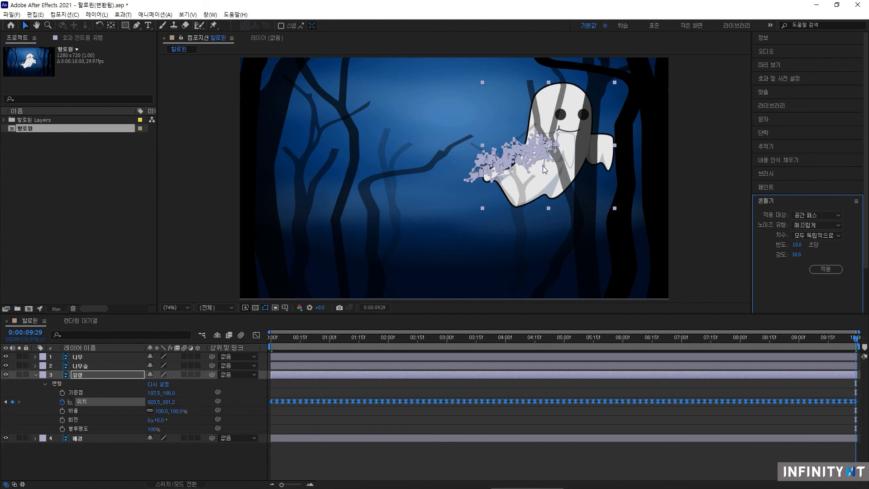
Preview the ghost's wiggling motion from 0:00:00:00, and move the current time to 0:00:04:15
drag(281, 337, 265, 341)
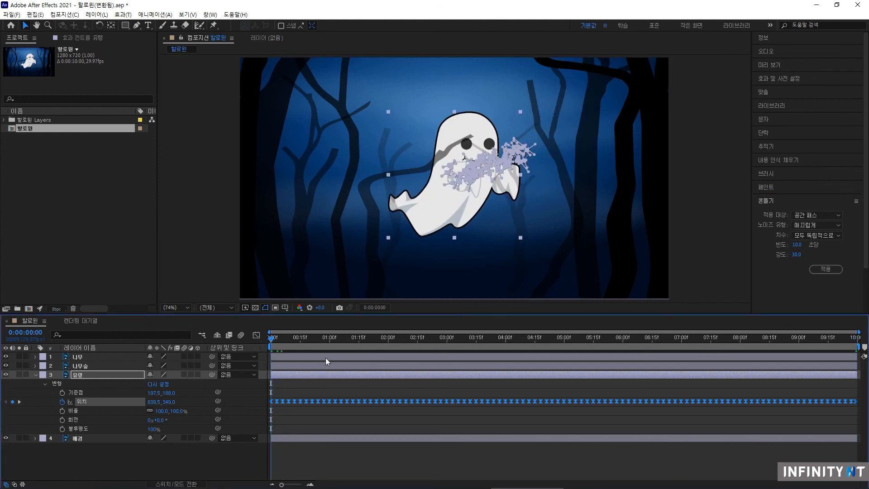
key(space)
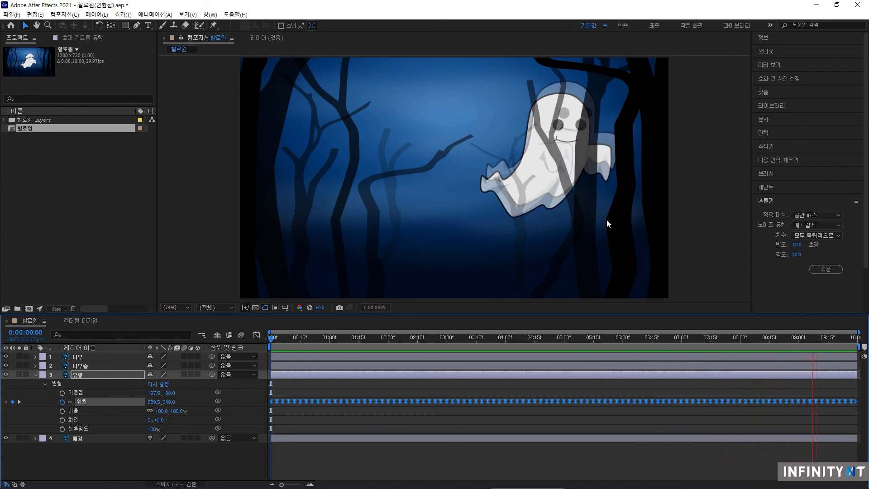
click(534, 337)
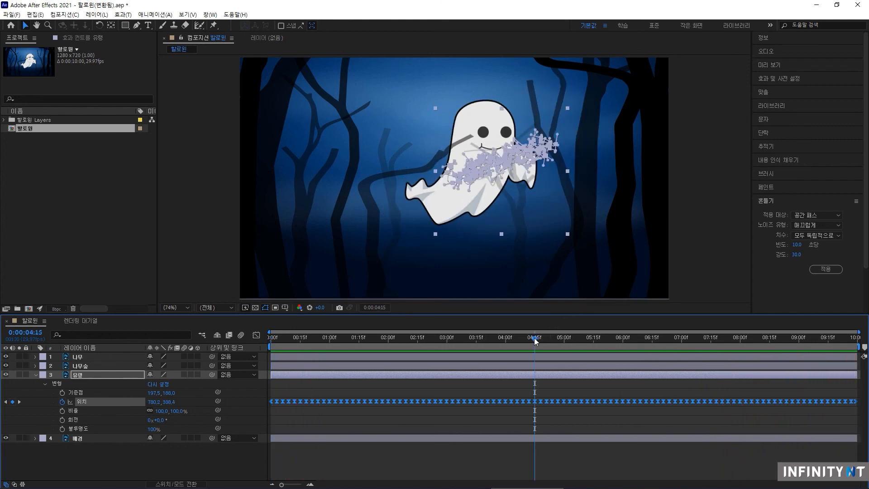